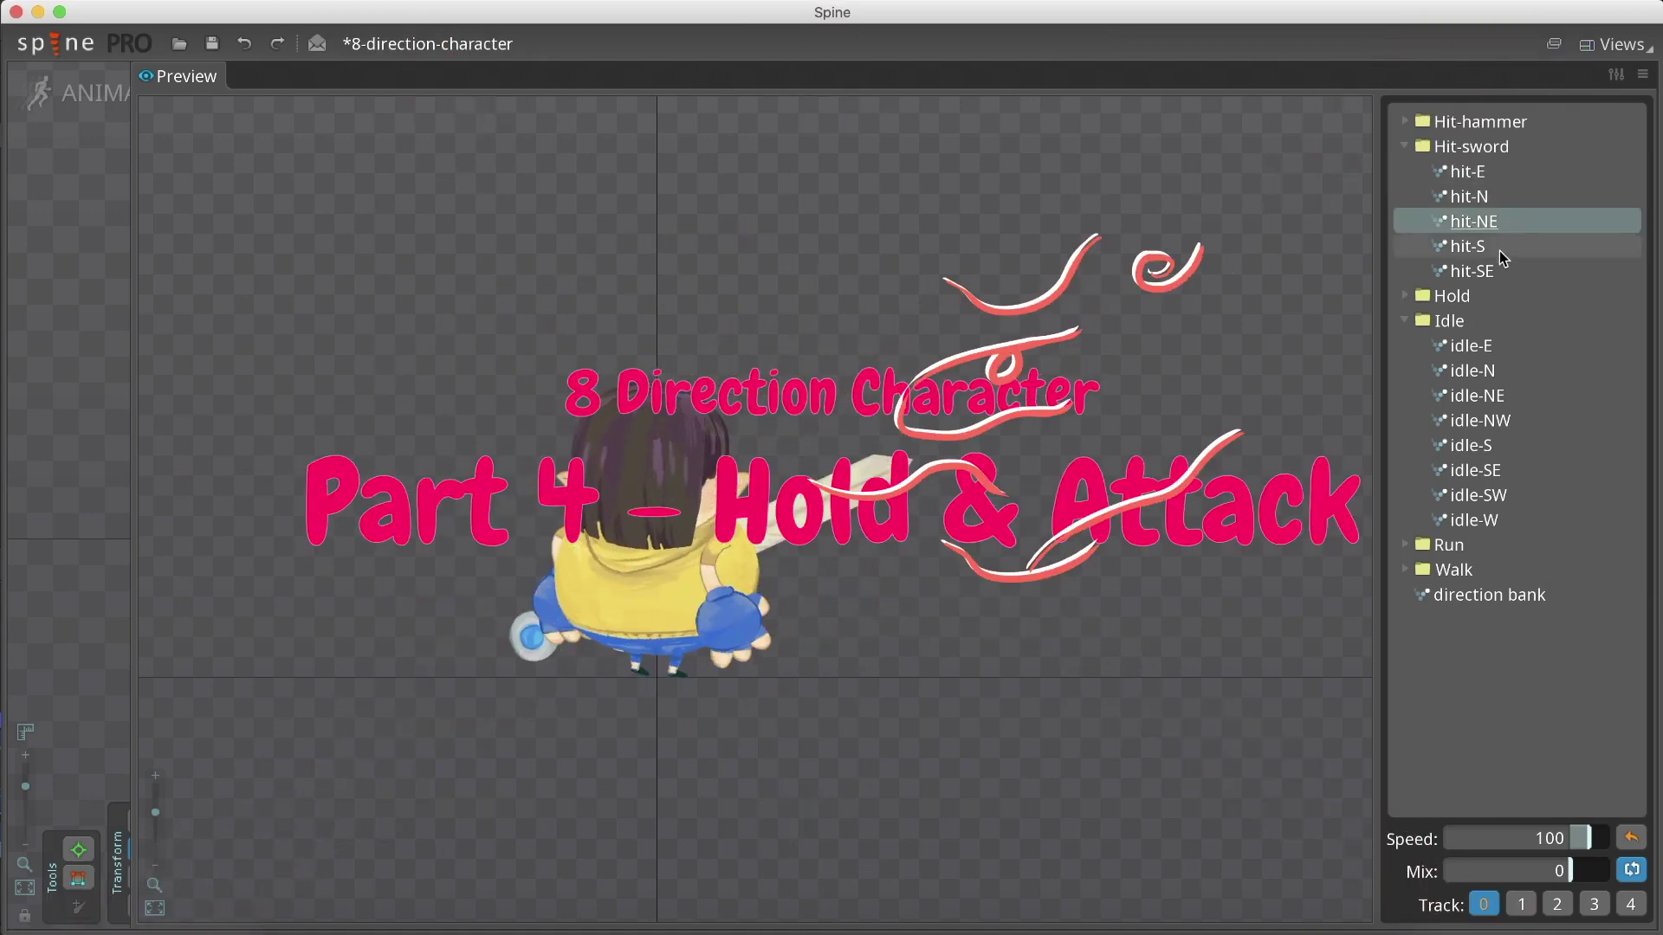
# Step: Preview the hit-S sword attack, then the Hold NE, S and SE animations
pyautogui.click(1472, 254)
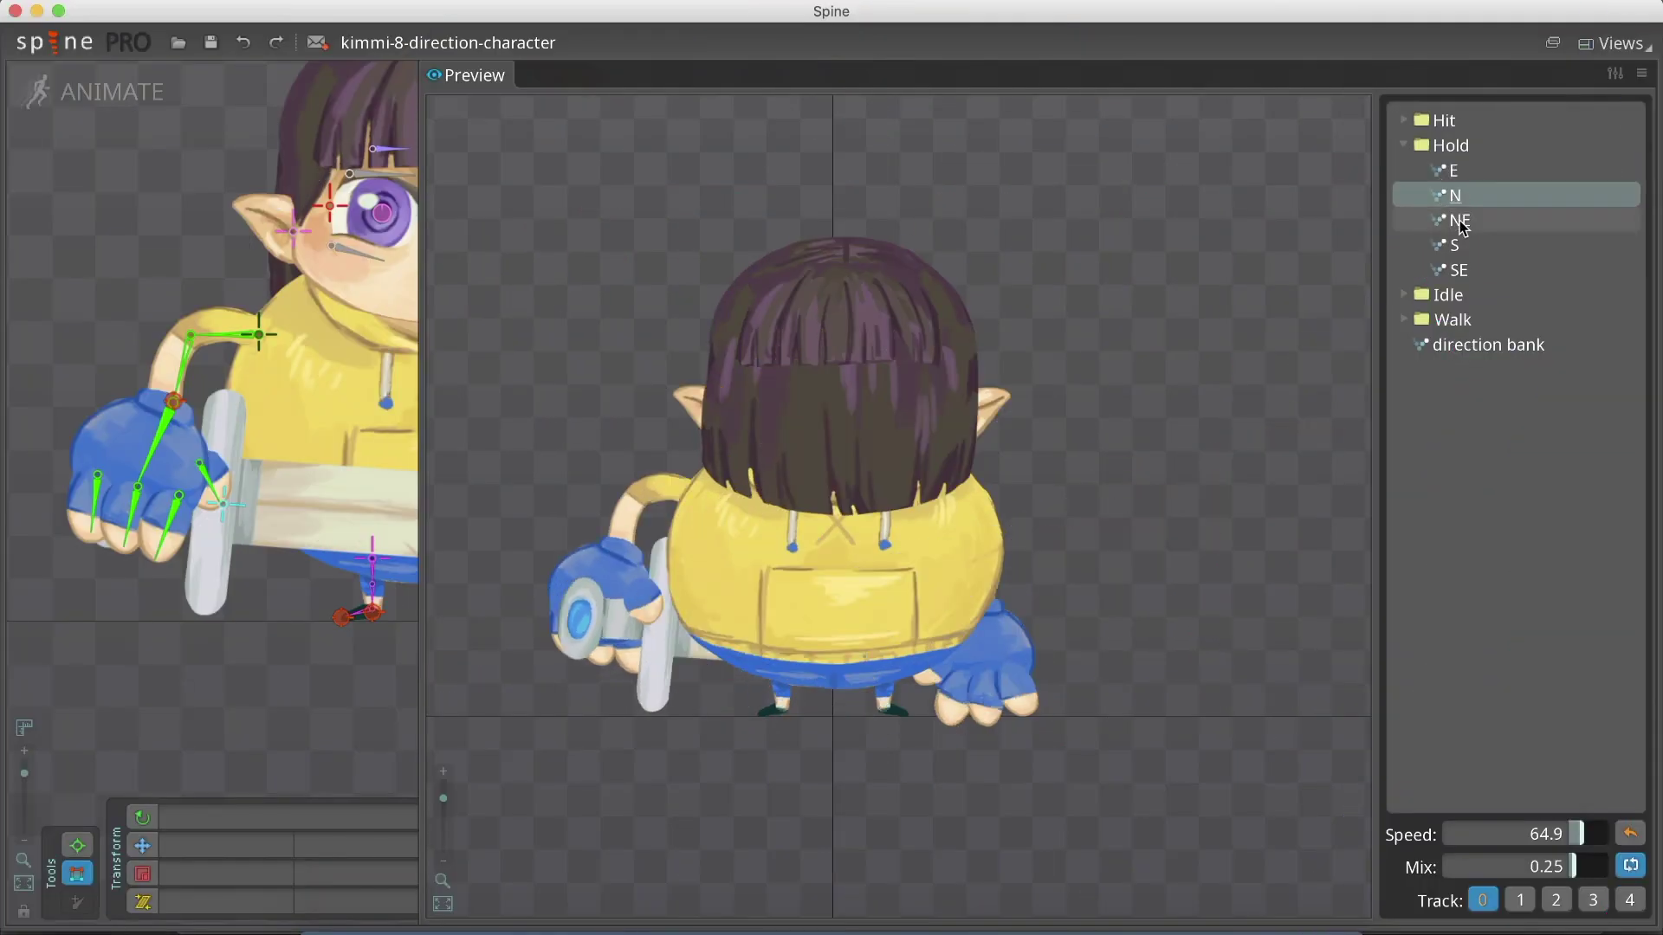
pyautogui.click(1461, 222)
pyautogui.click(1457, 246)
pyautogui.click(1457, 273)
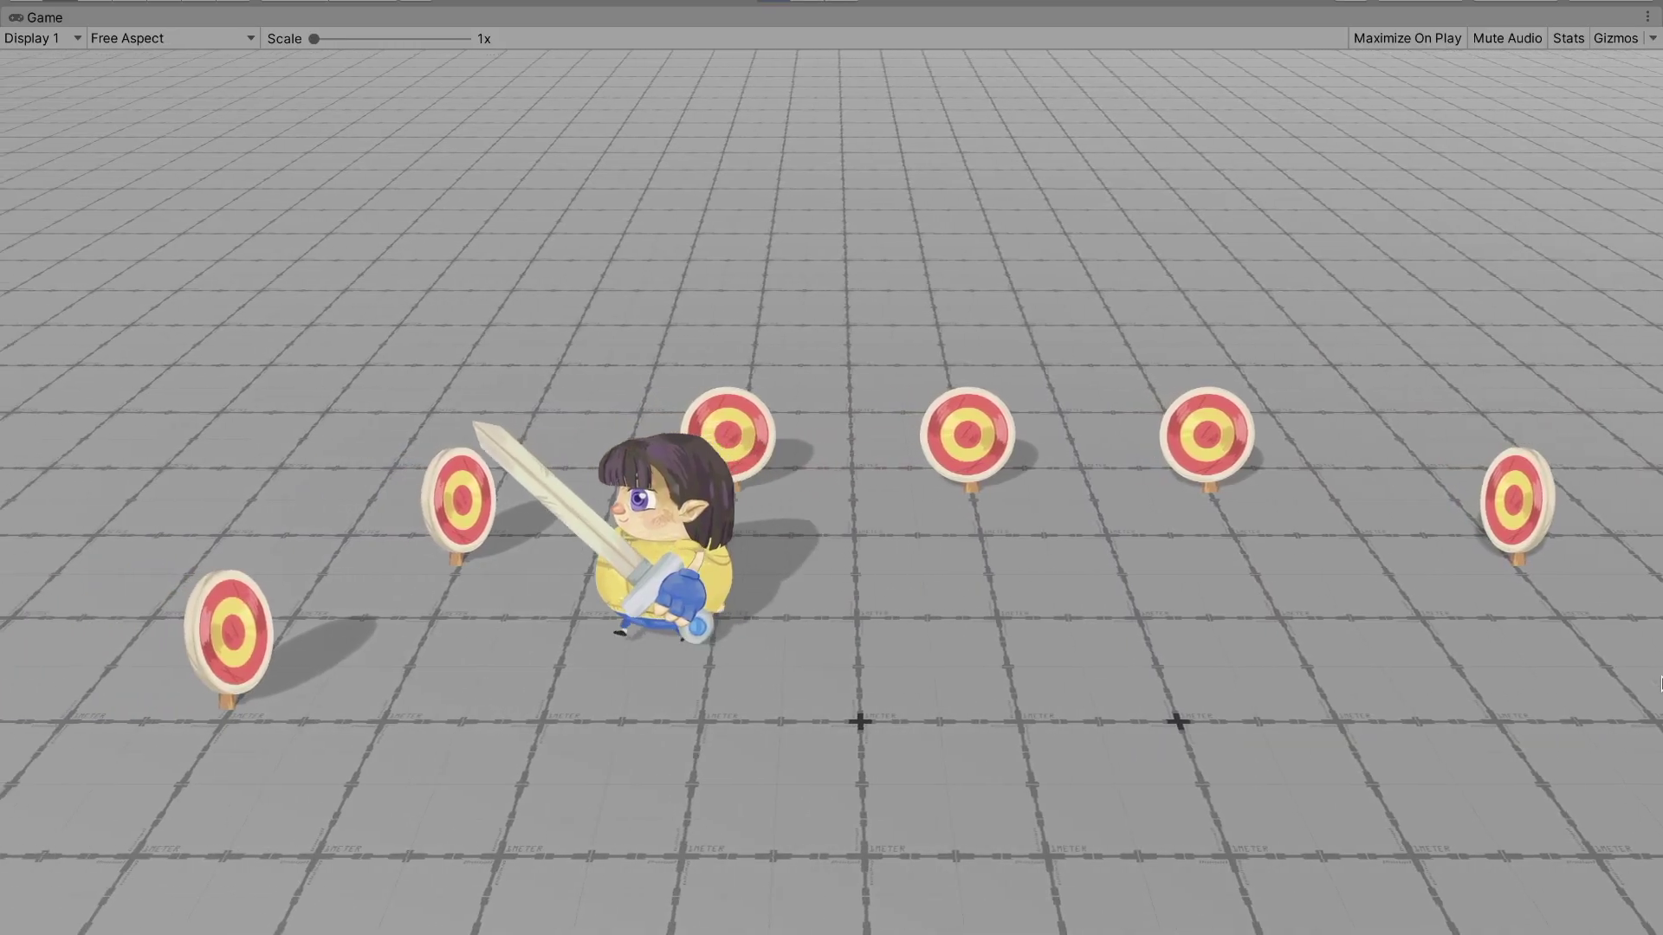
# Step: Steer the character right and toward the camera, then bring up walk-E in the dopesheet
pyautogui.press('d')
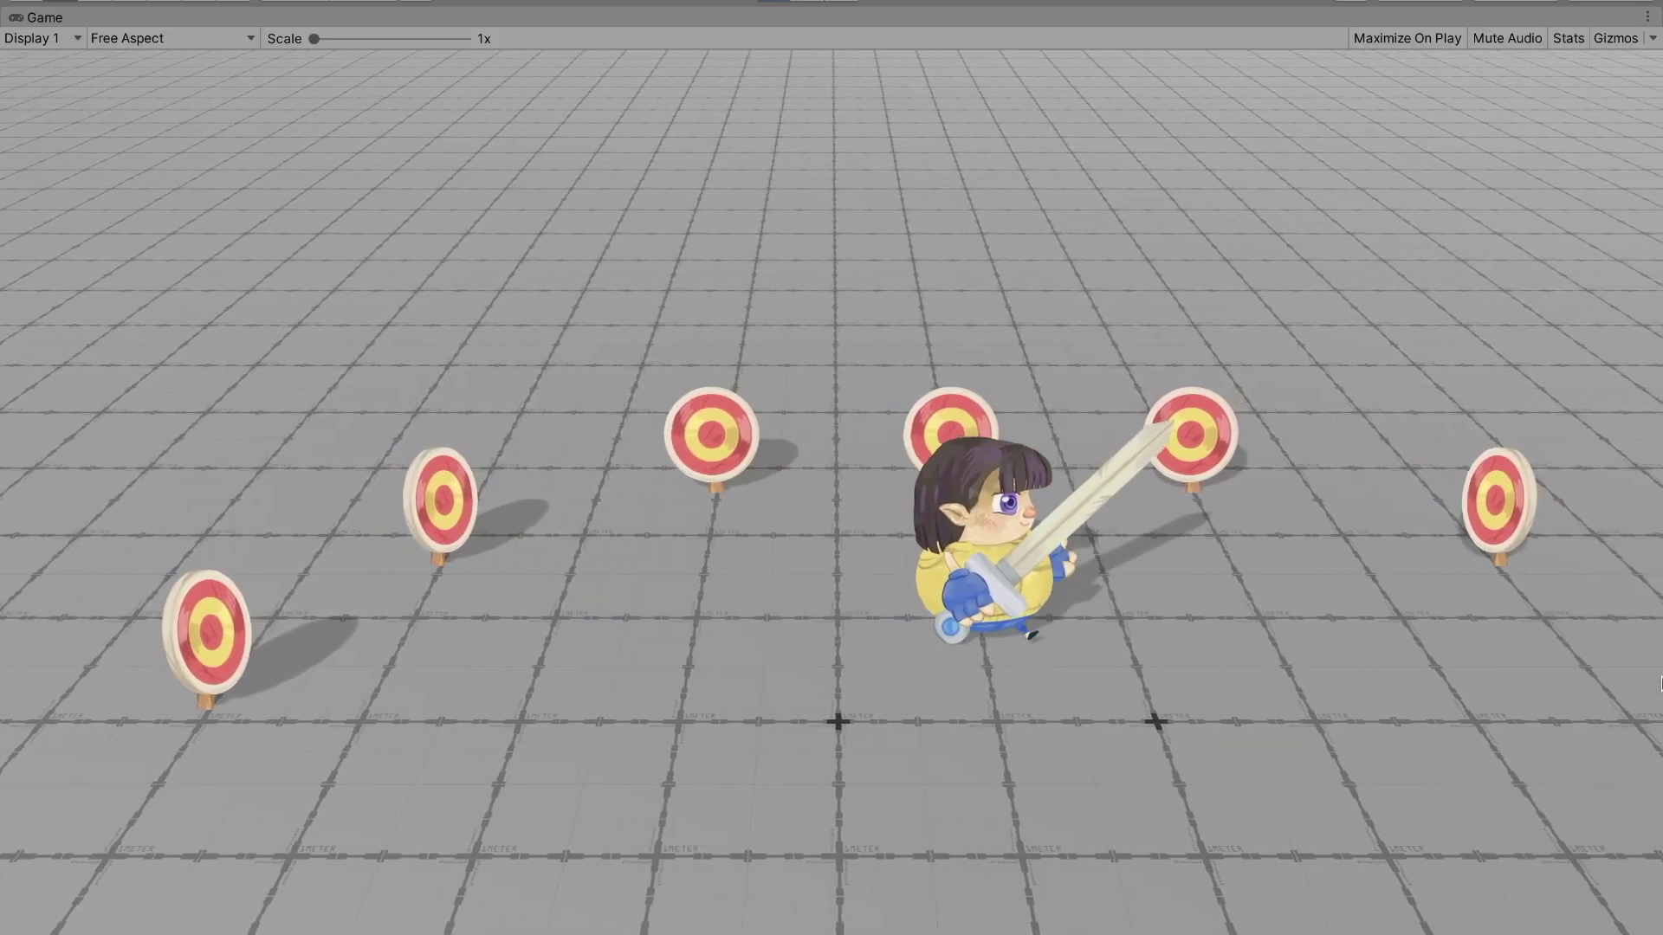
pyautogui.press('s')
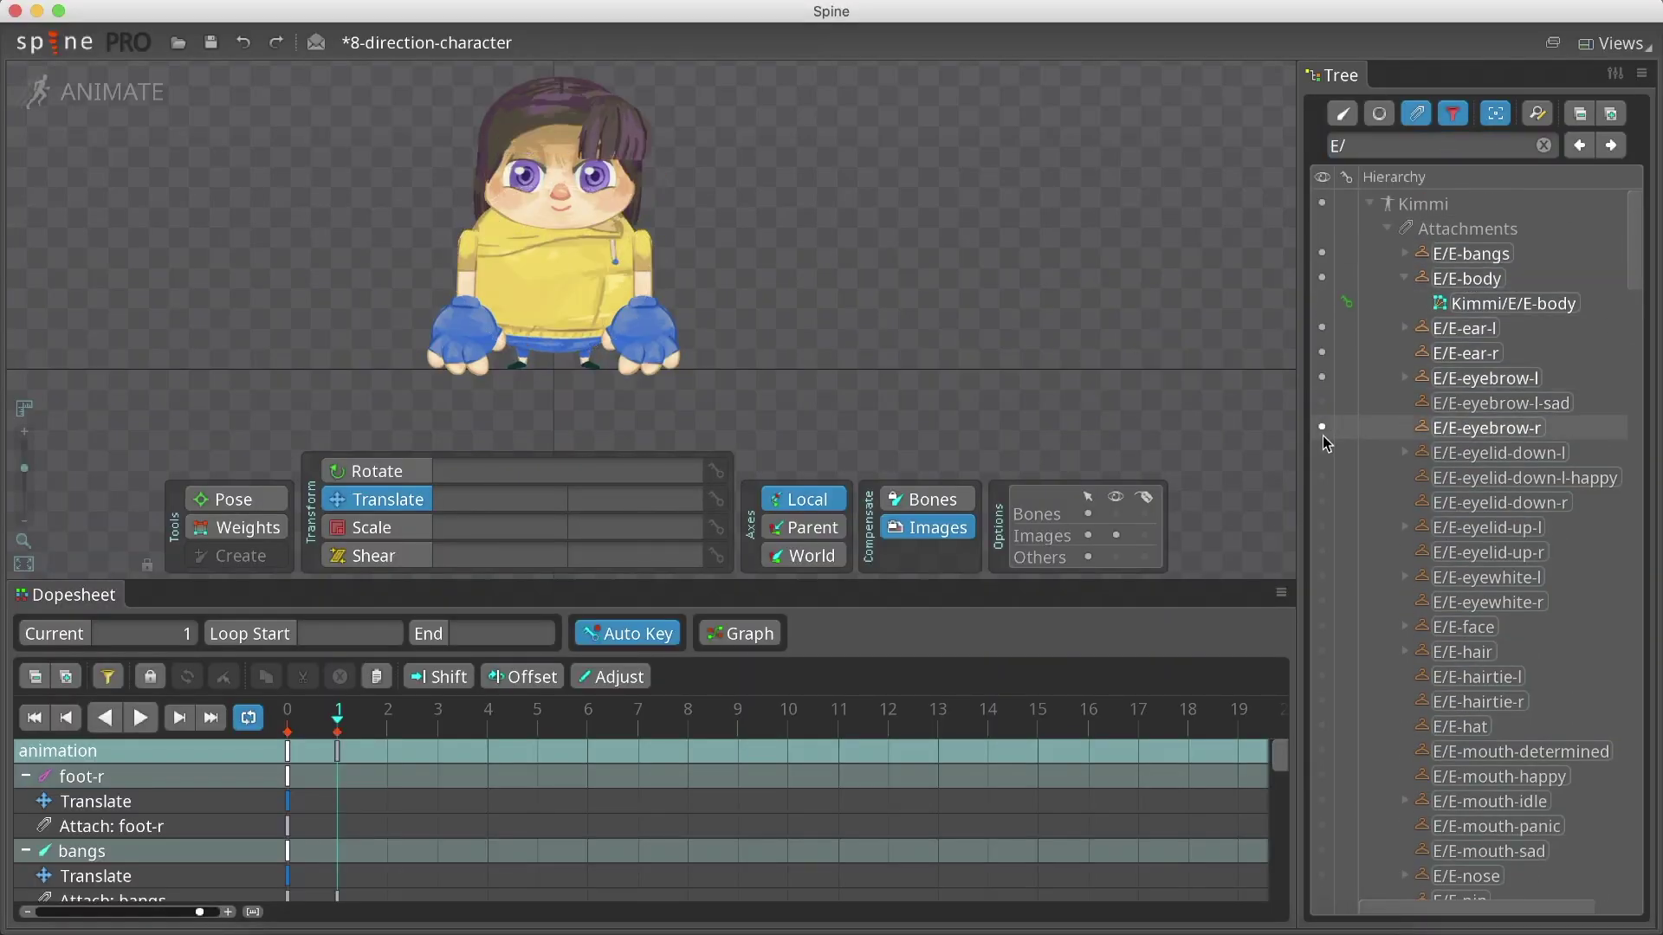
pyautogui.click(1322, 404)
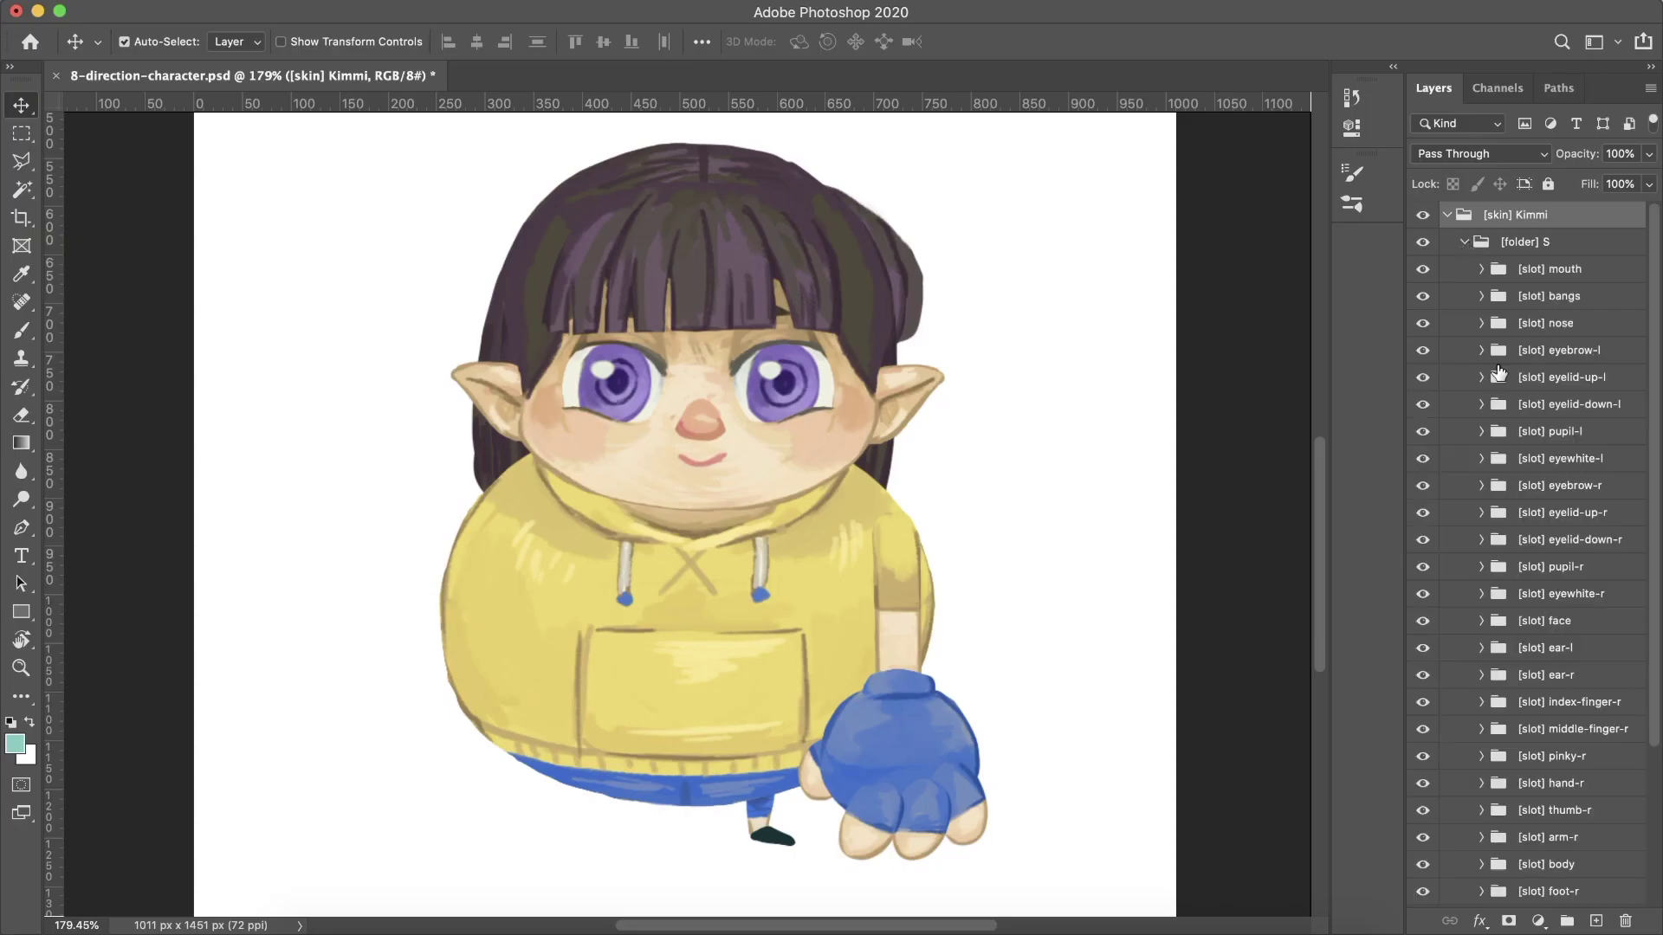
pyautogui.scroll(-5, 1499, 371)
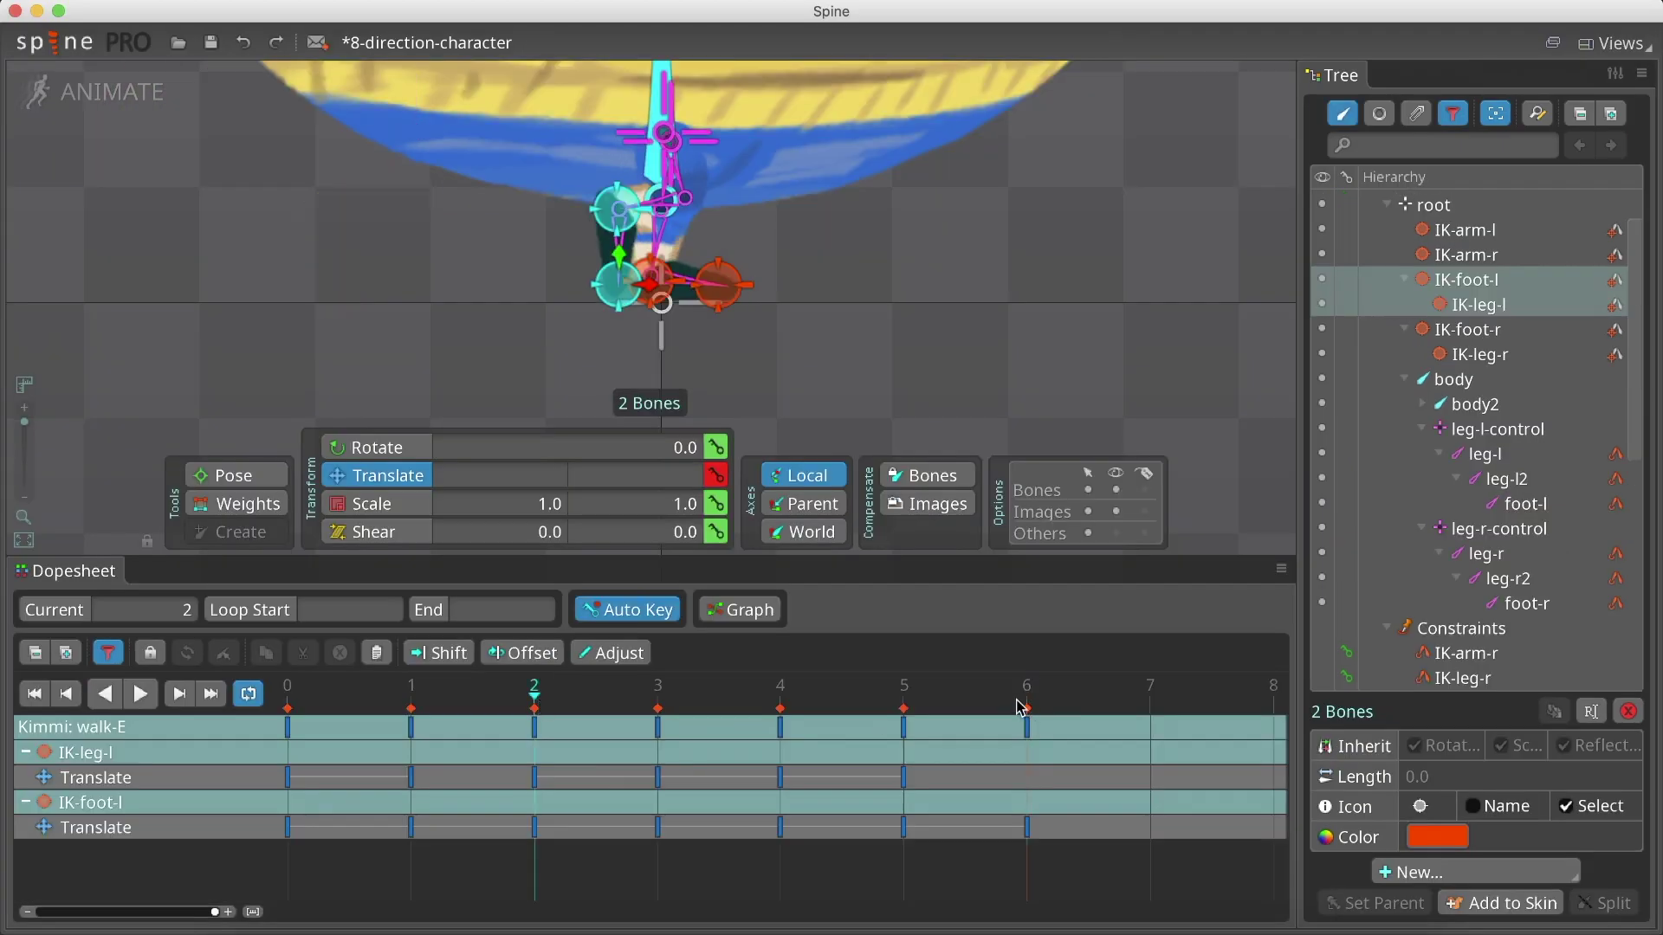
# Step: Key IK-leg-r and IK-foot-r at frame 6 by dragging them right with Auto Key
pyautogui.click(657, 286)
pyautogui.click(329, 301)
pyautogui.keyDown('super'); pyautogui.click(330, 299); pyautogui.keyUp('super')
pyautogui.moveTo(329, 299); pyautogui.dragTo(654, 215)
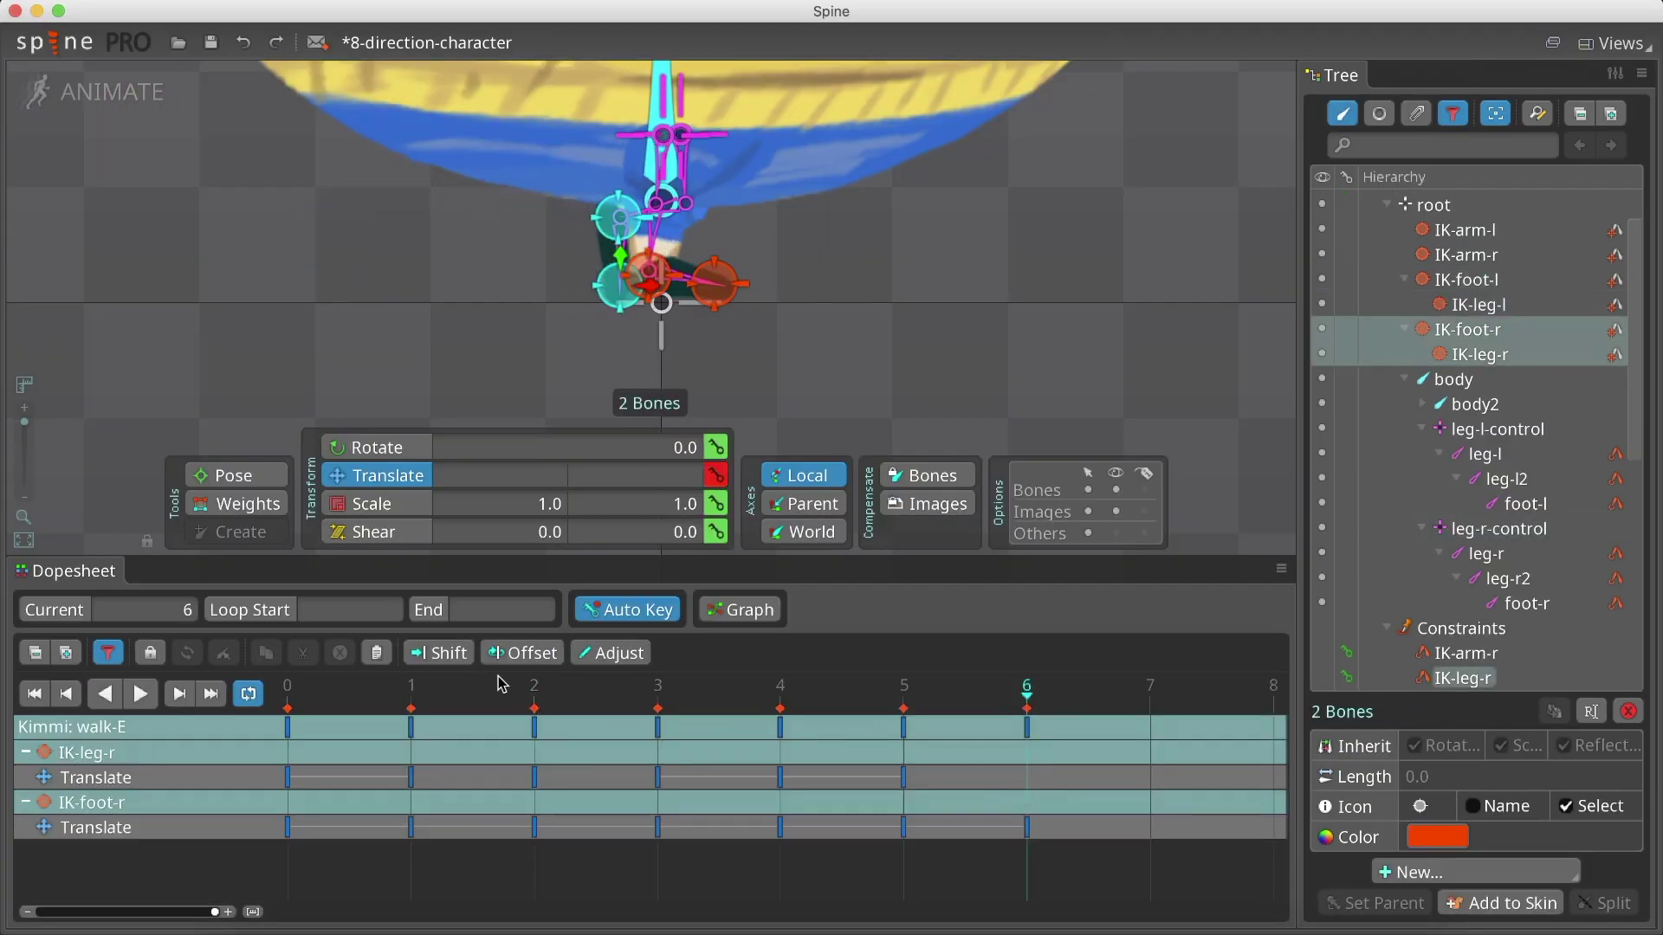
# Step: Collapse hand-l and scroll the setup-mode Tree to review the IK foot, leg and arm bones
pyautogui.click(1380, 530)
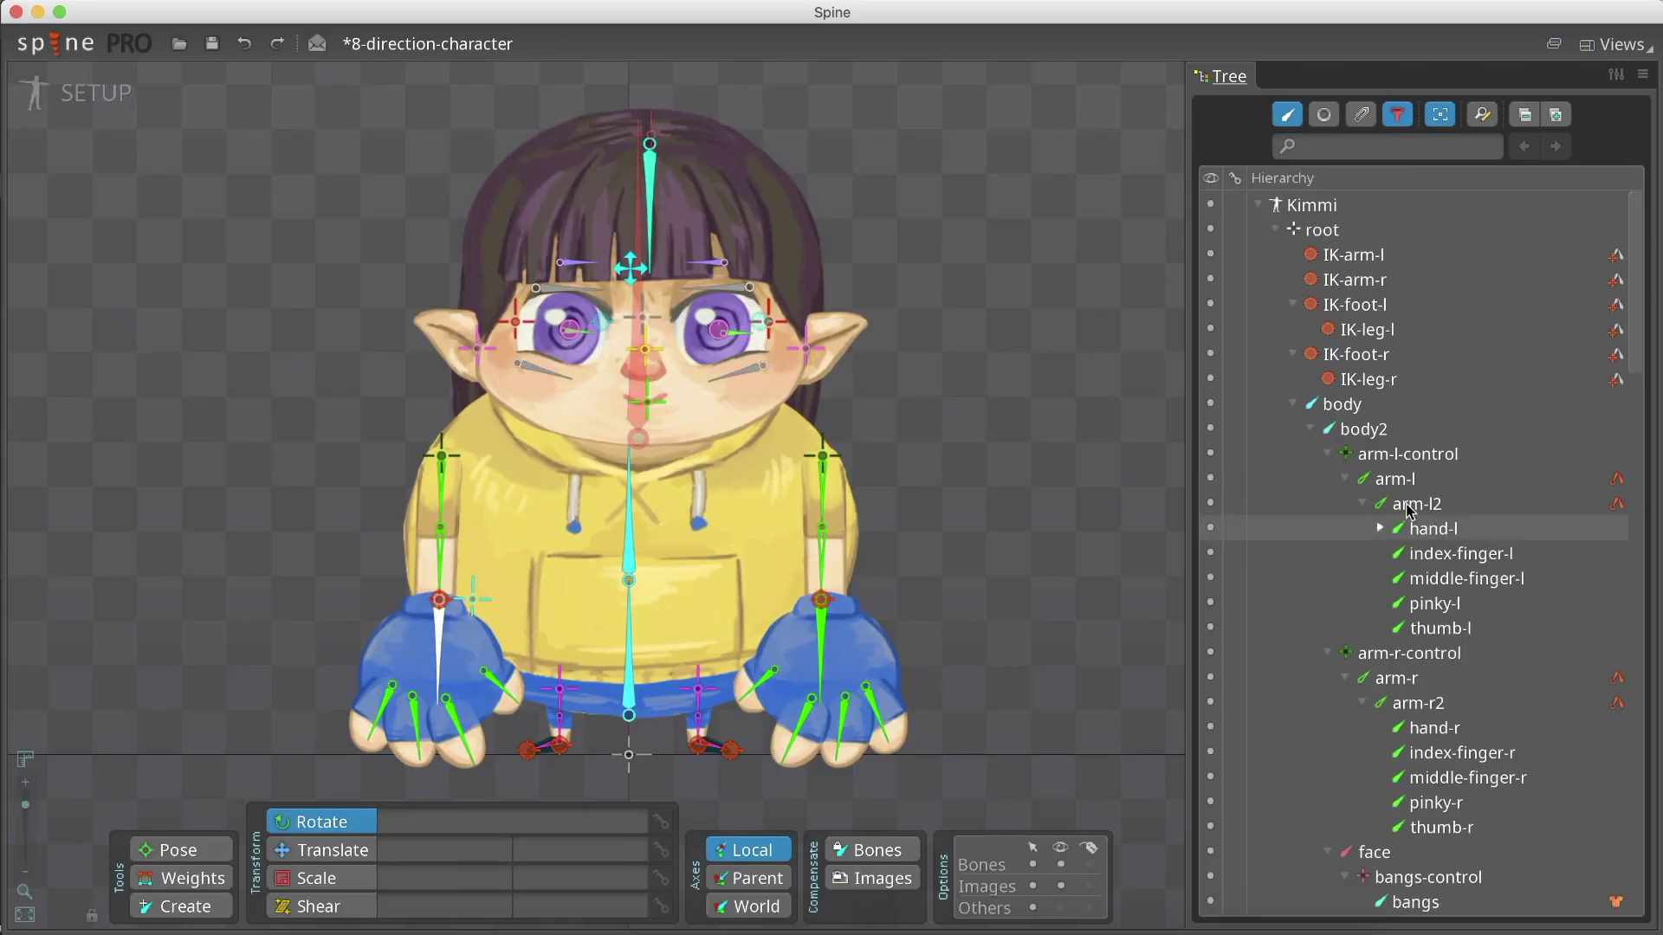
pyautogui.scroll(-10, 1442, 328)
pyautogui.click(1445, 329)
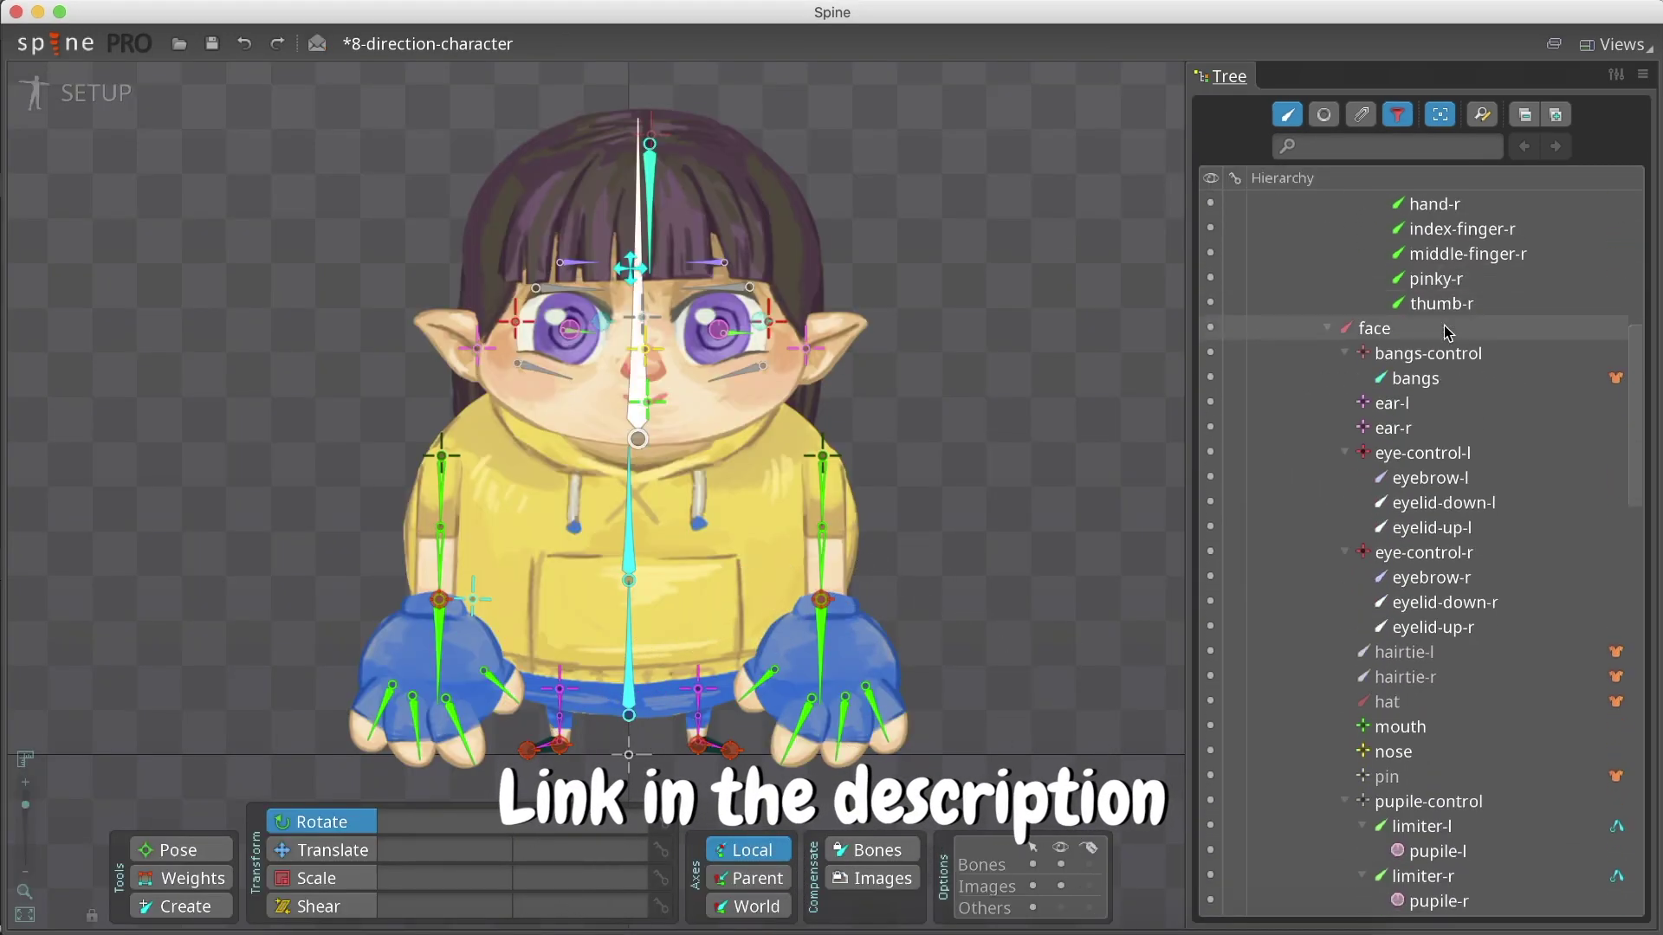
pyautogui.scroll(-20, 1444, 329)
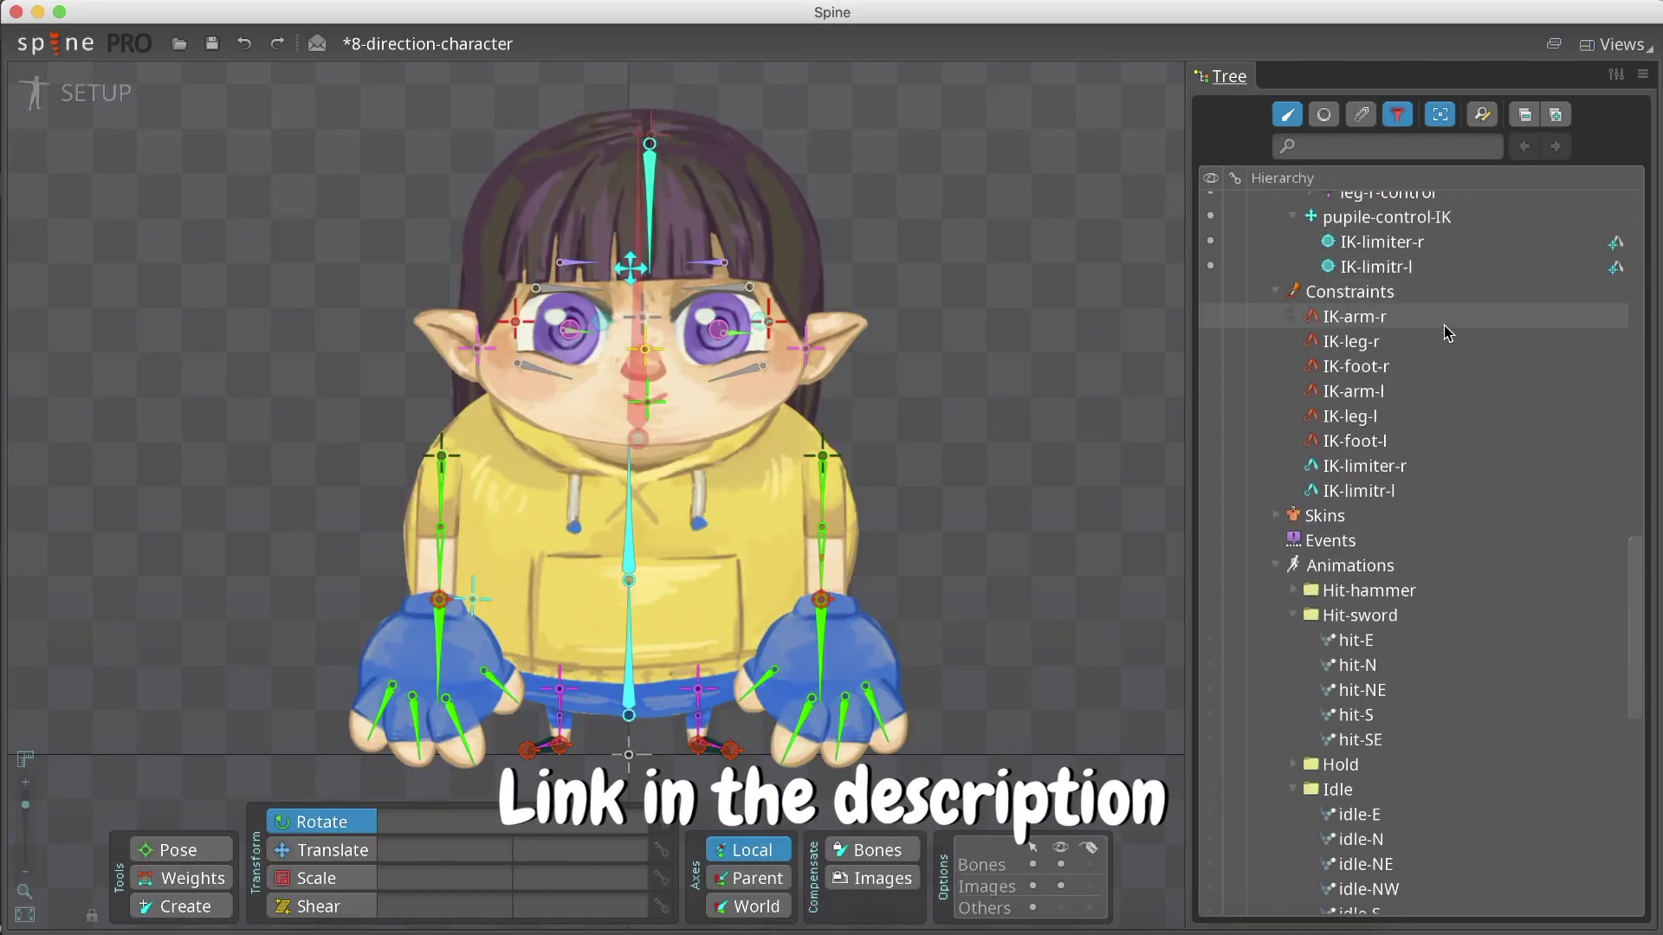
pyautogui.scroll(-15, 1443, 324)
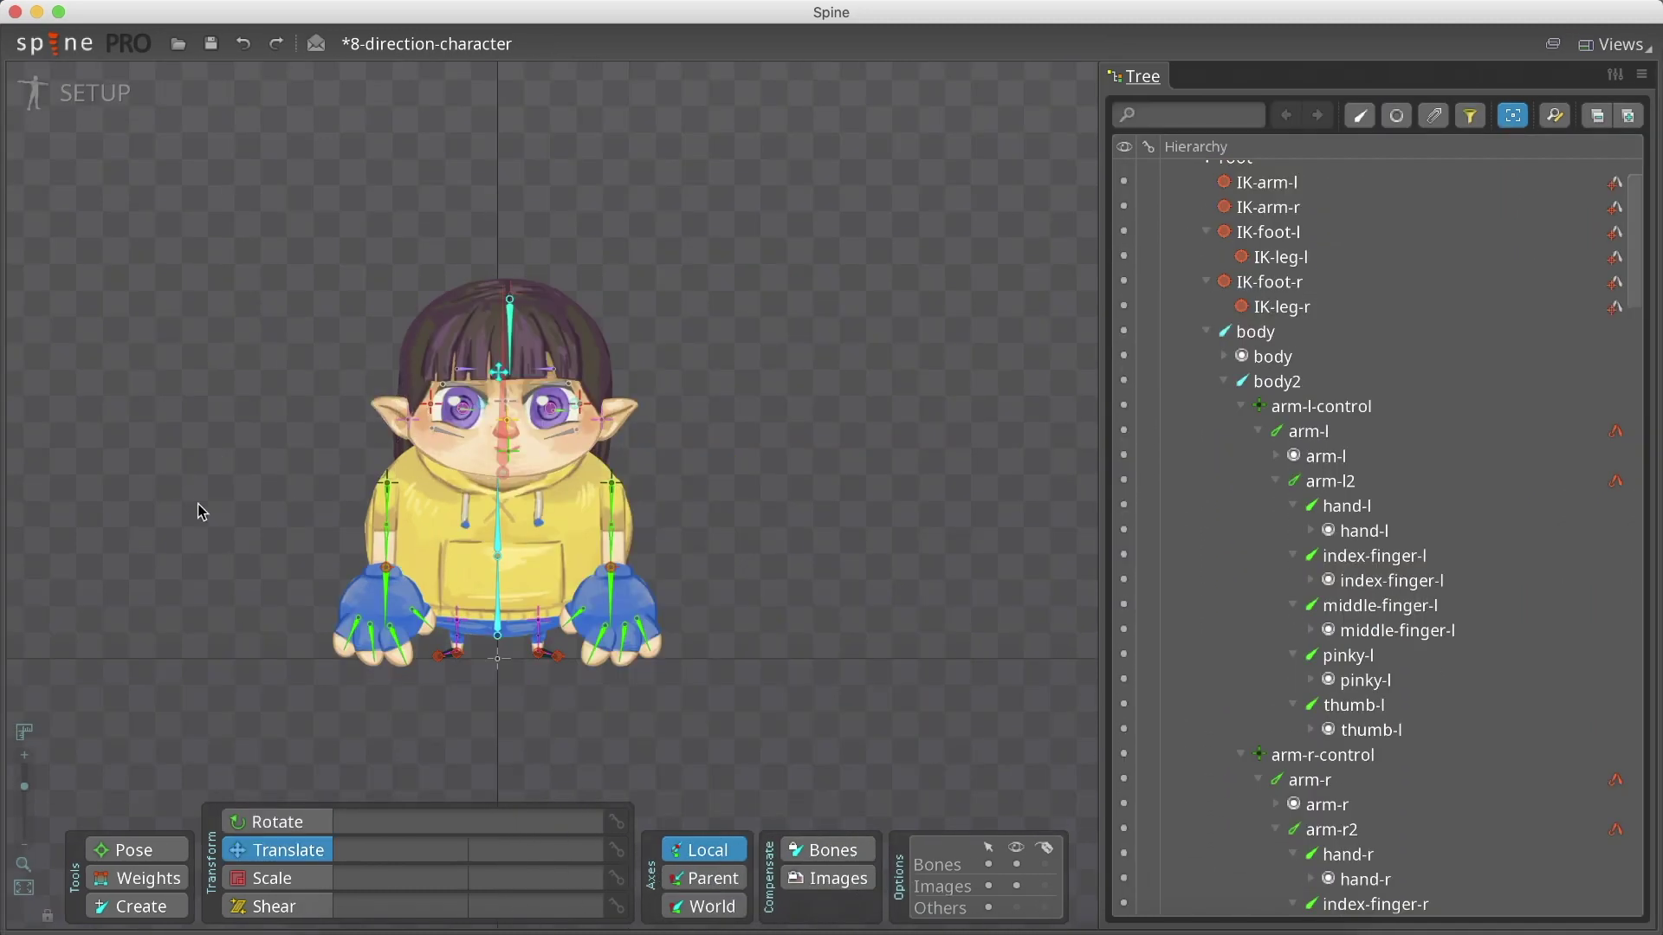
# Step: Quick Look sword.png from the Finder images folder, then close the preview
pyautogui.click(360, 932)
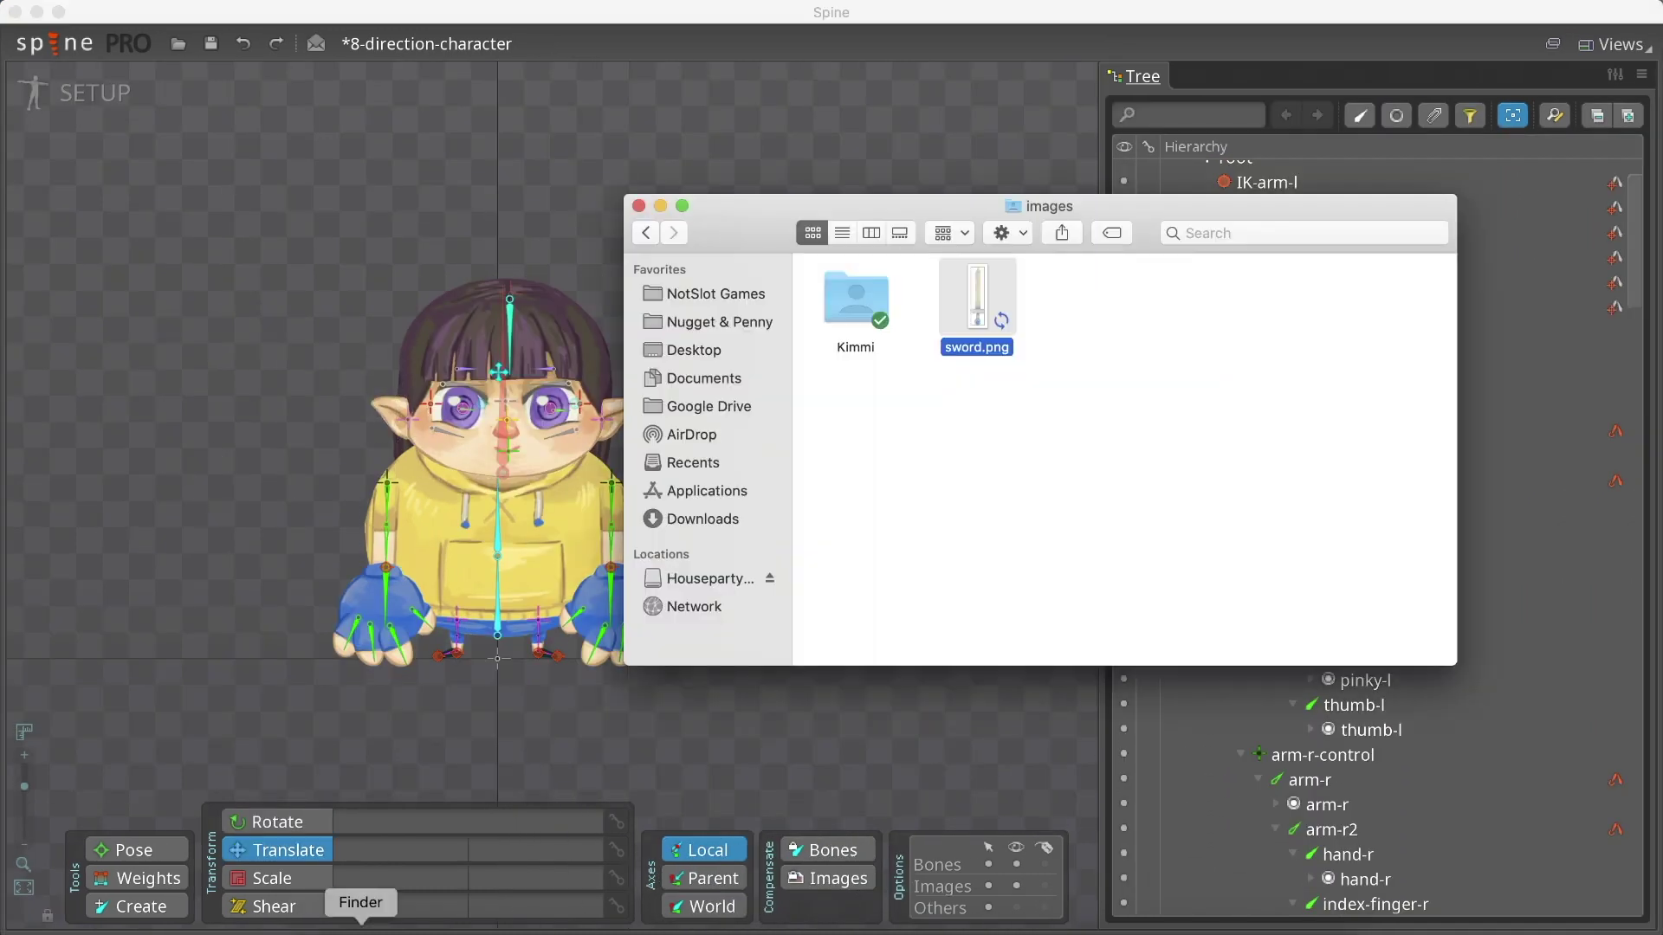
pyautogui.press('space')
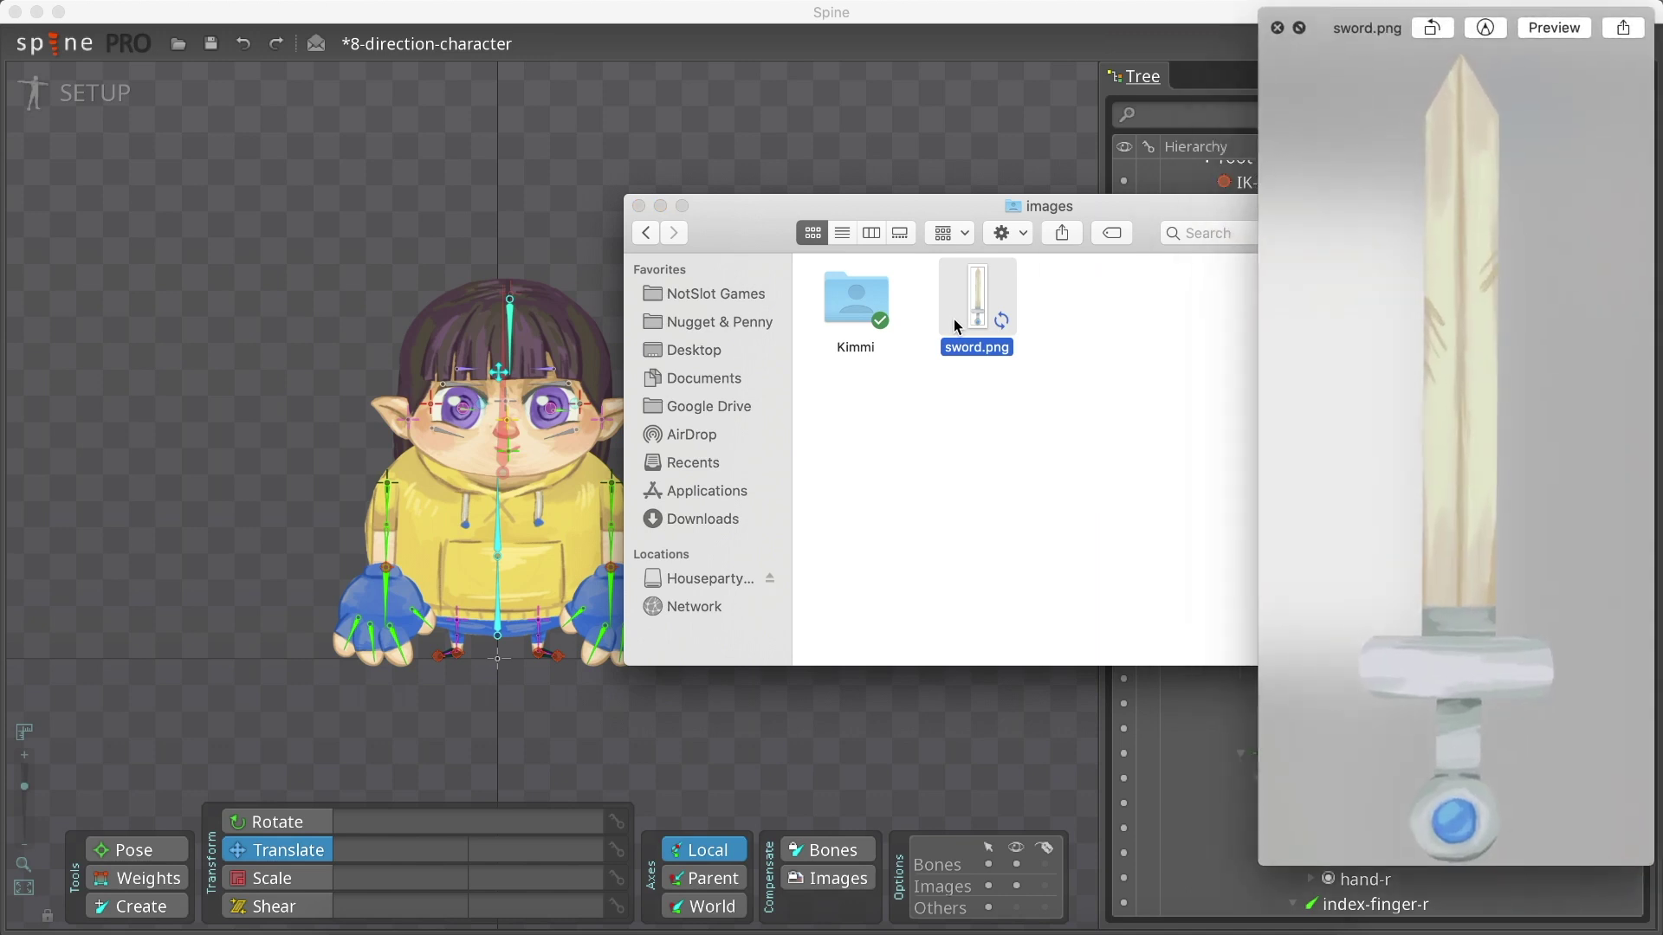
pyautogui.click(1277, 29)
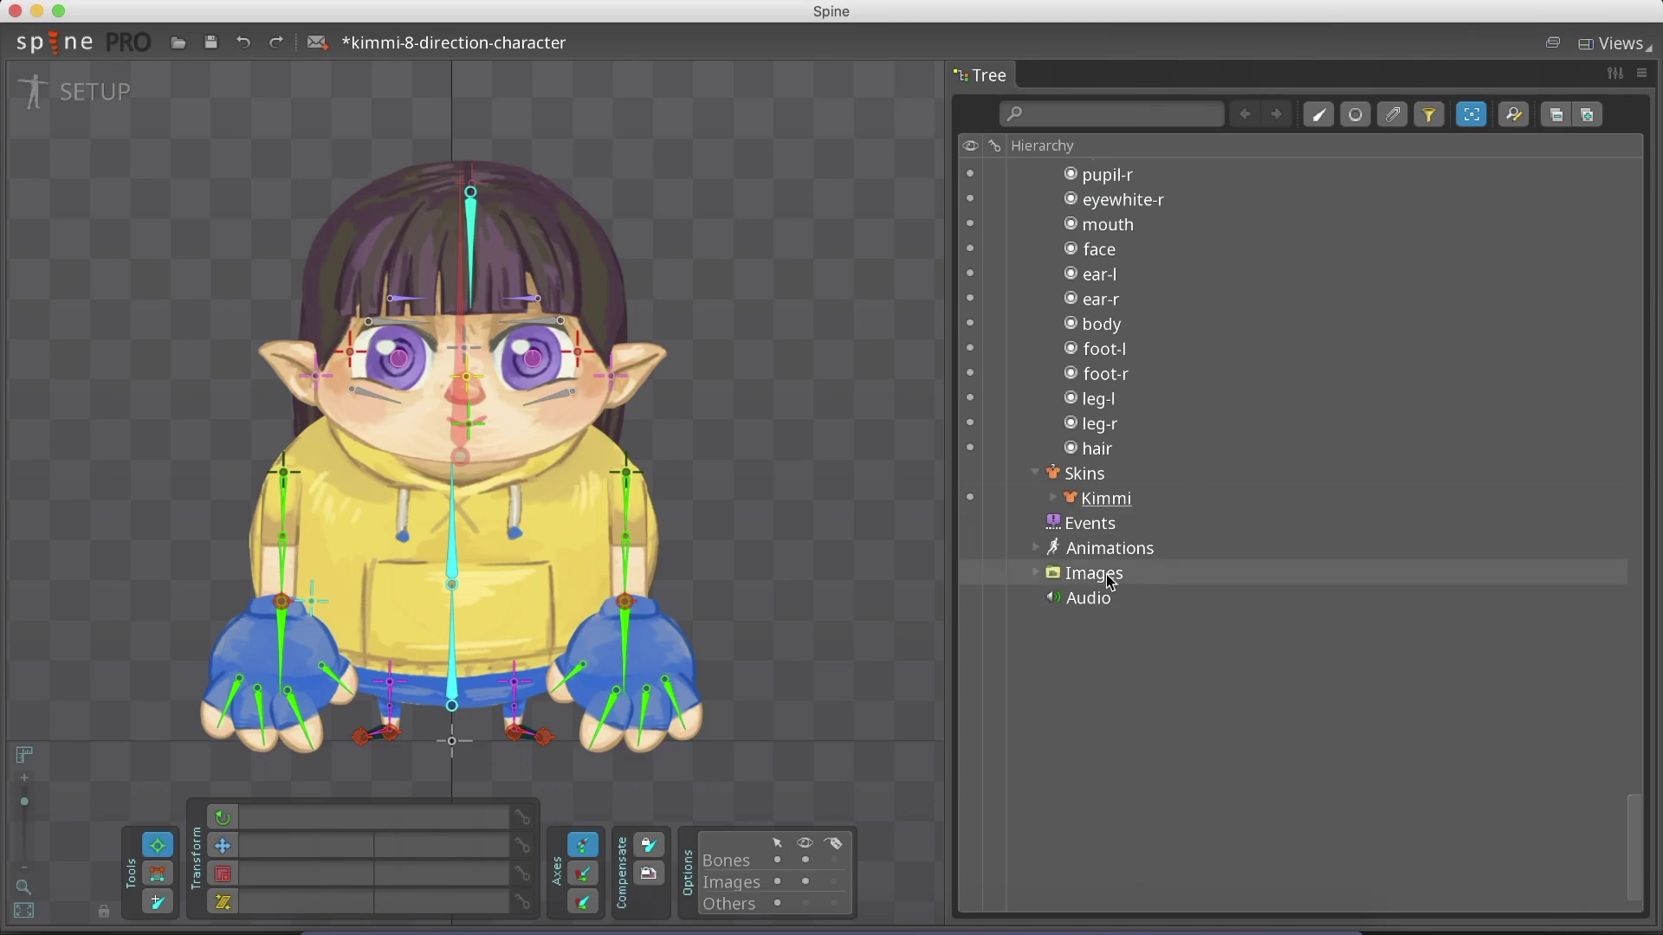
# Step: Expand the Images node and preview the 266 x 1106 sword image beside the direction folders
pyautogui.click(1095, 575)
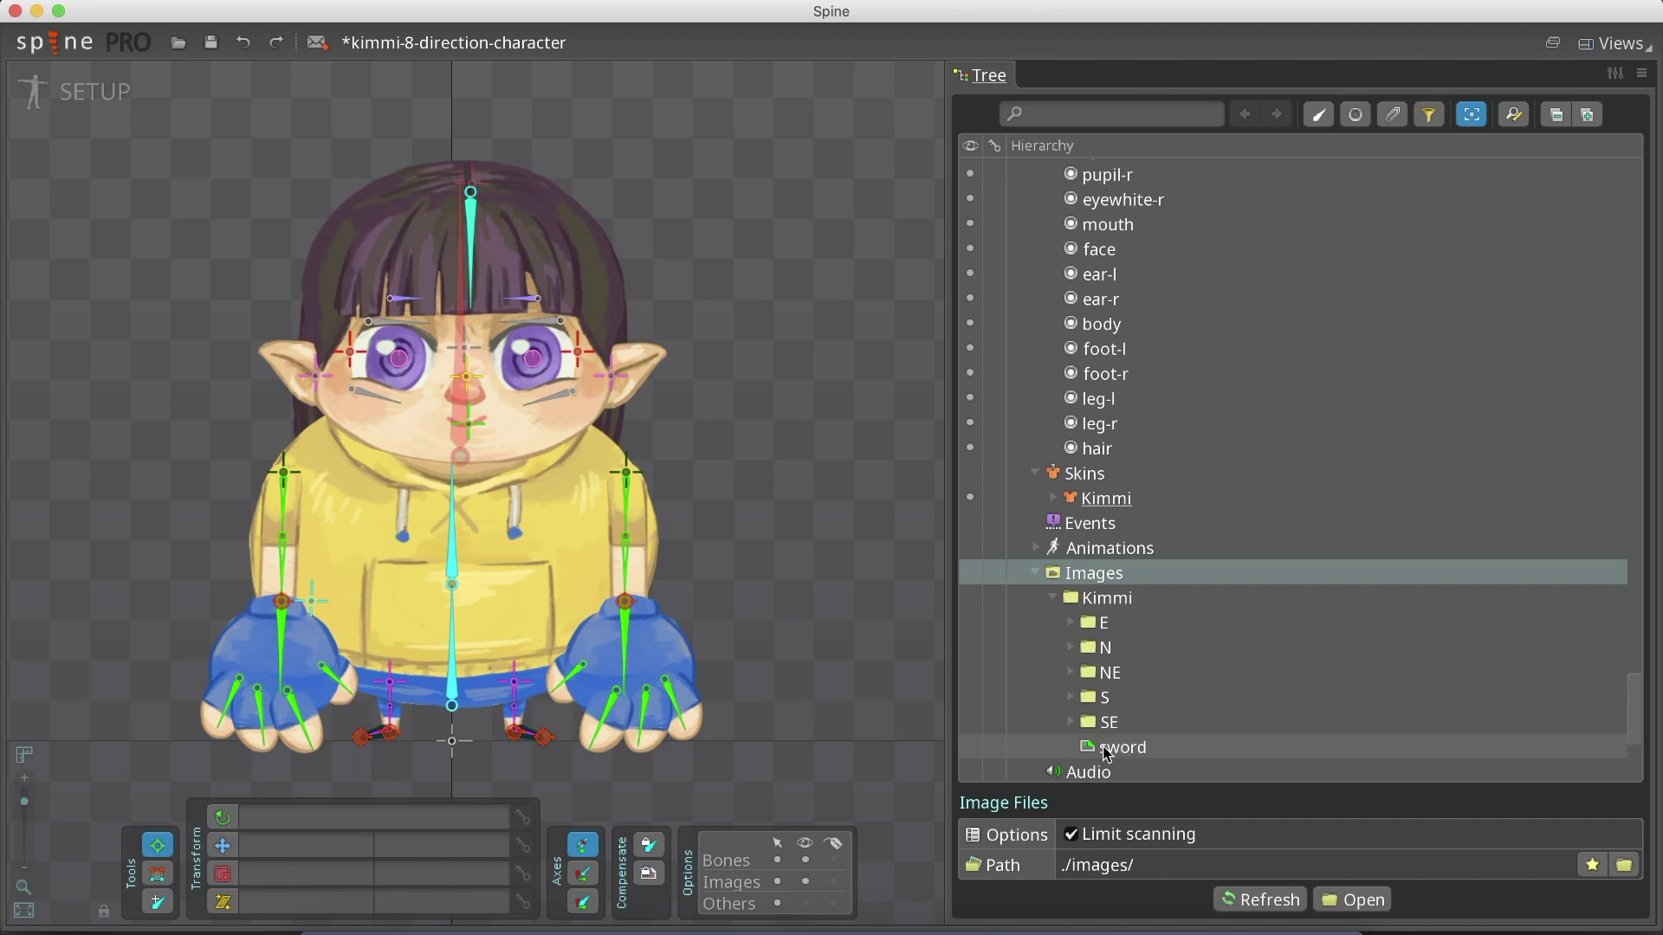
pyautogui.moveTo(1096, 752)
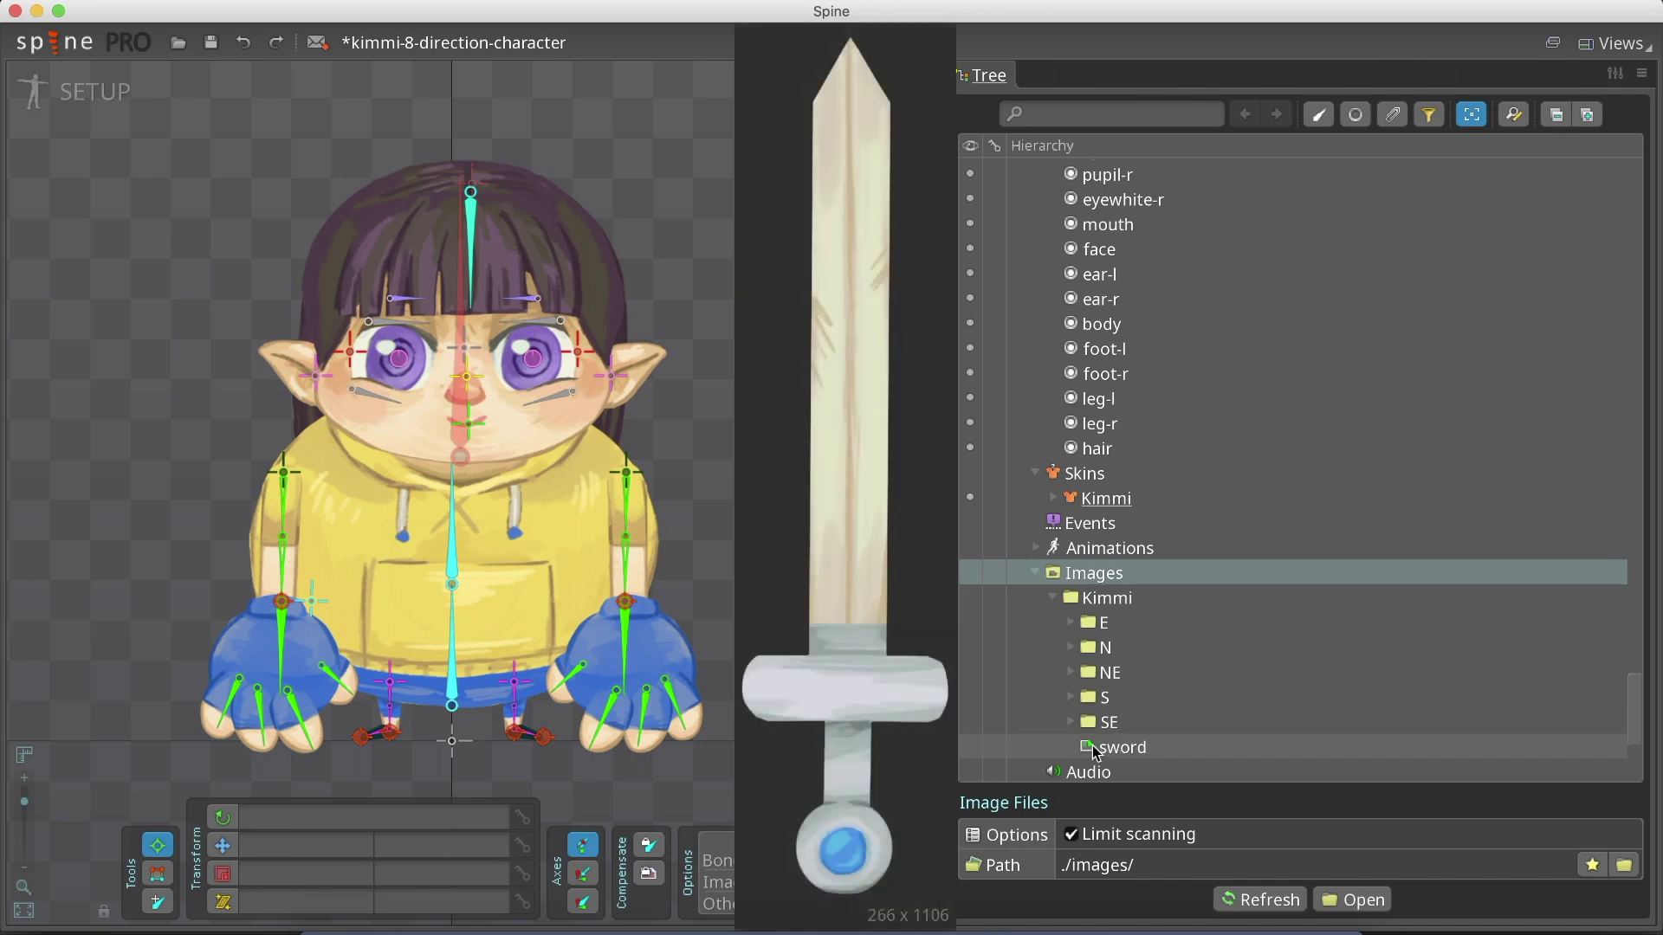
# Step: Drop the sword image onto Kimmi as a region attachment and set Translate X to 0
pyautogui.moveTo(1093, 746); pyautogui.dragTo(498, 364)
pyautogui.doubleClick(433, 850)
pyautogui.write('0')
pyautogui.press('Return')
# Step: Lower the sword and shift it left and down over the character's body
pyautogui.moveTo(465, 730)
pyautogui.mouseDown()
pyautogui.moveTo(465, 866)
pyautogui.moveTo(465, 730)
pyautogui.mouseUp()
pyautogui.scroll(3, 468, 658)
pyautogui.moveTo(511, 111); pyautogui.dragTo(516, 141)
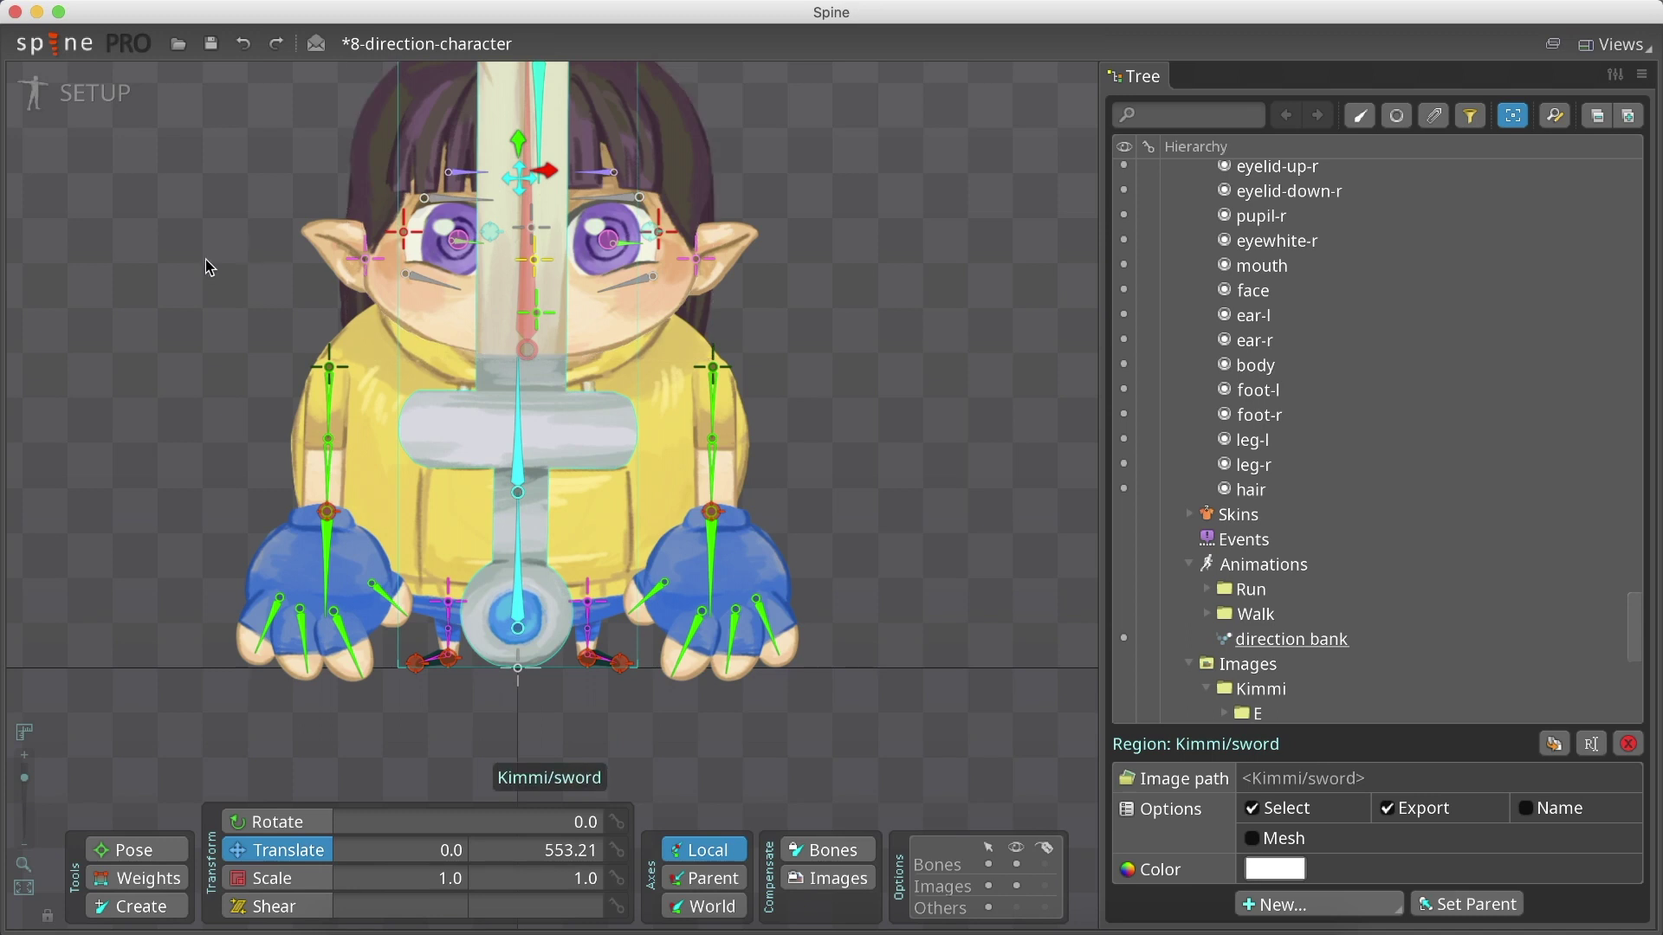
pyautogui.scroll(-4, 268, 230)
pyautogui.click(690, 297)
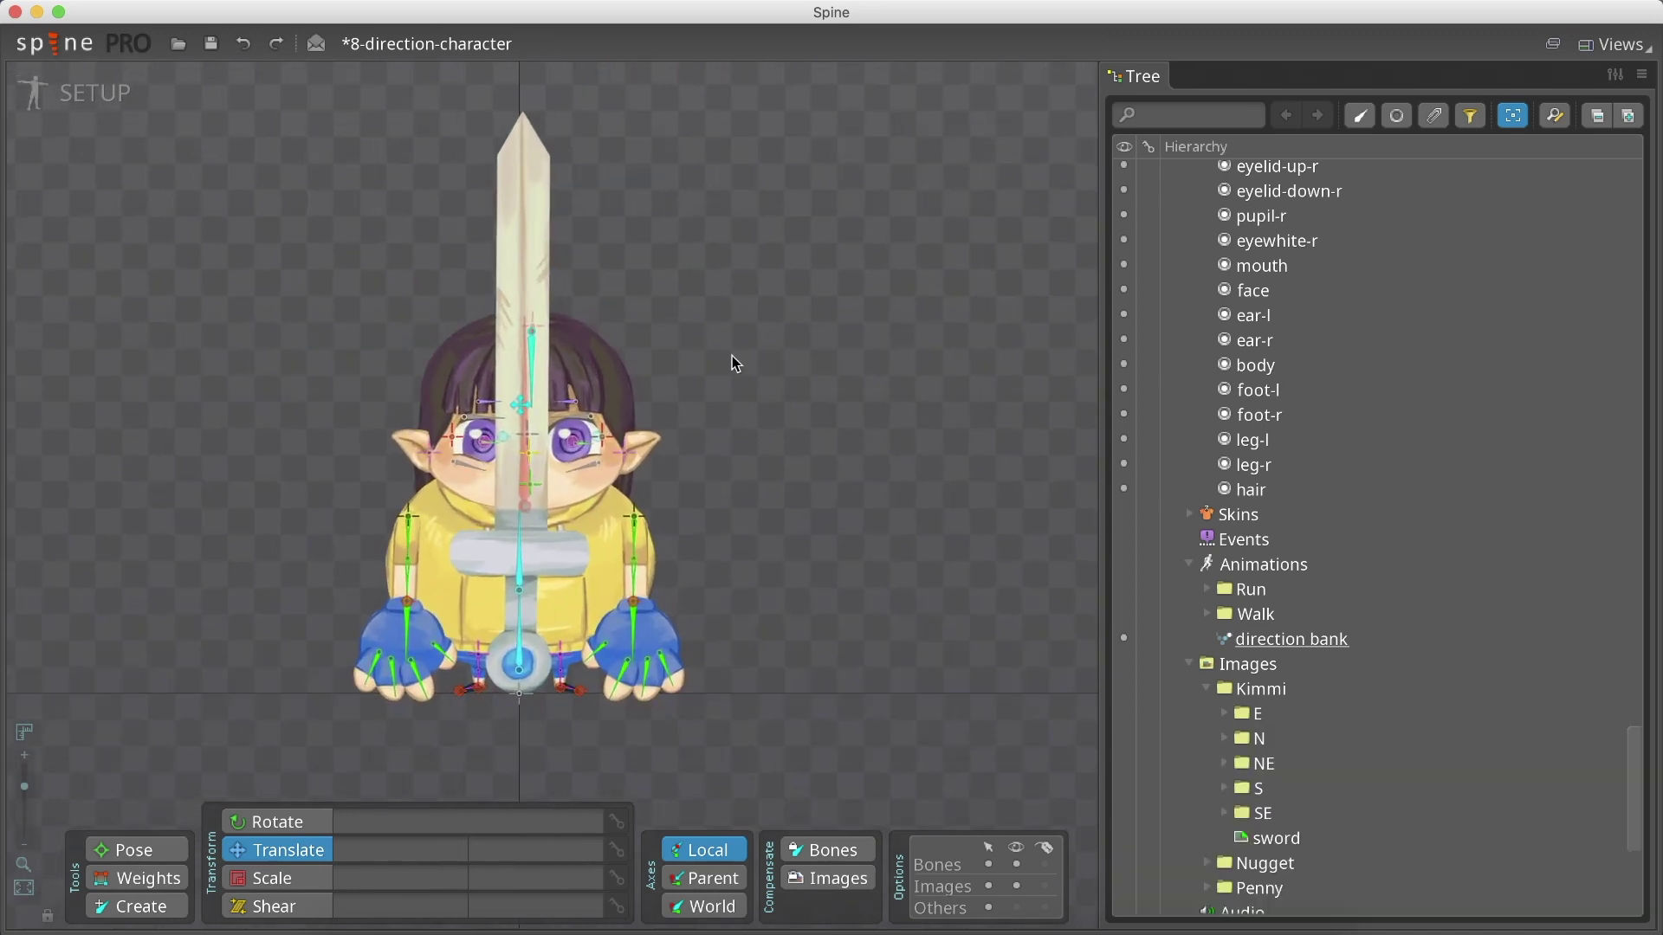
pyautogui.click(510, 382)
pyautogui.moveTo(511, 382); pyautogui.dragTo(419, 459)
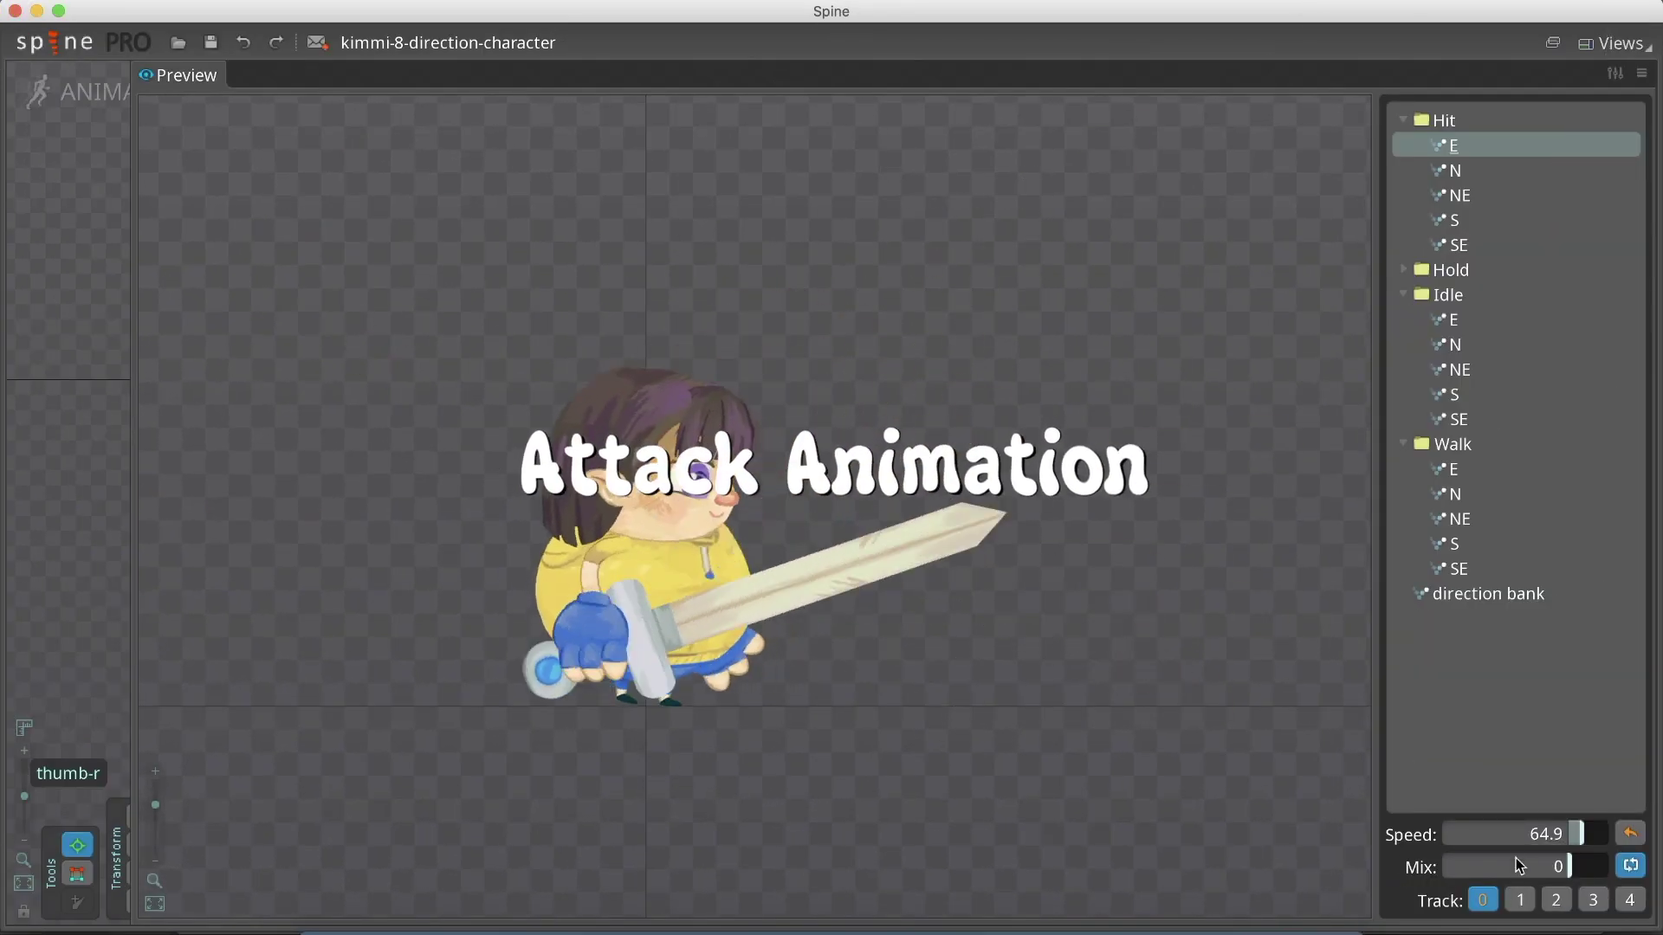
# Step: Set the preview speed to 100
pyautogui.doubleClick(1511, 833)
pyautogui.write('100')
pyautogui.press('Return')
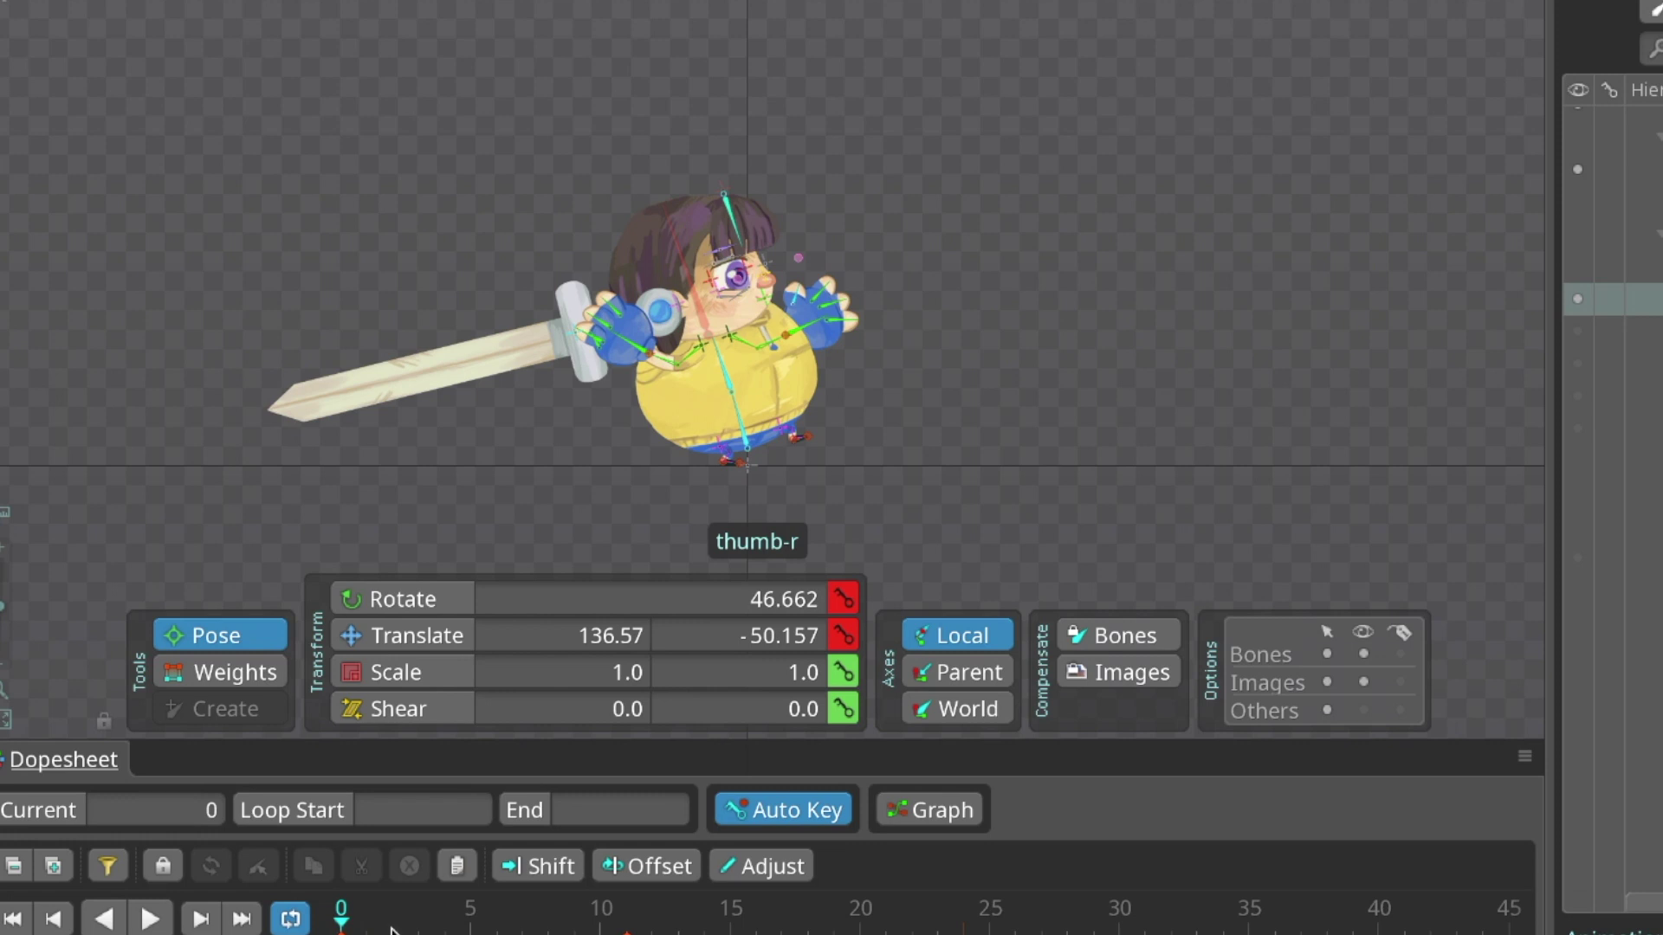
# Step: Scrub the Hit E timeline through frames 3, 6 and 17 as the sword swings
pyautogui.click(421, 925)
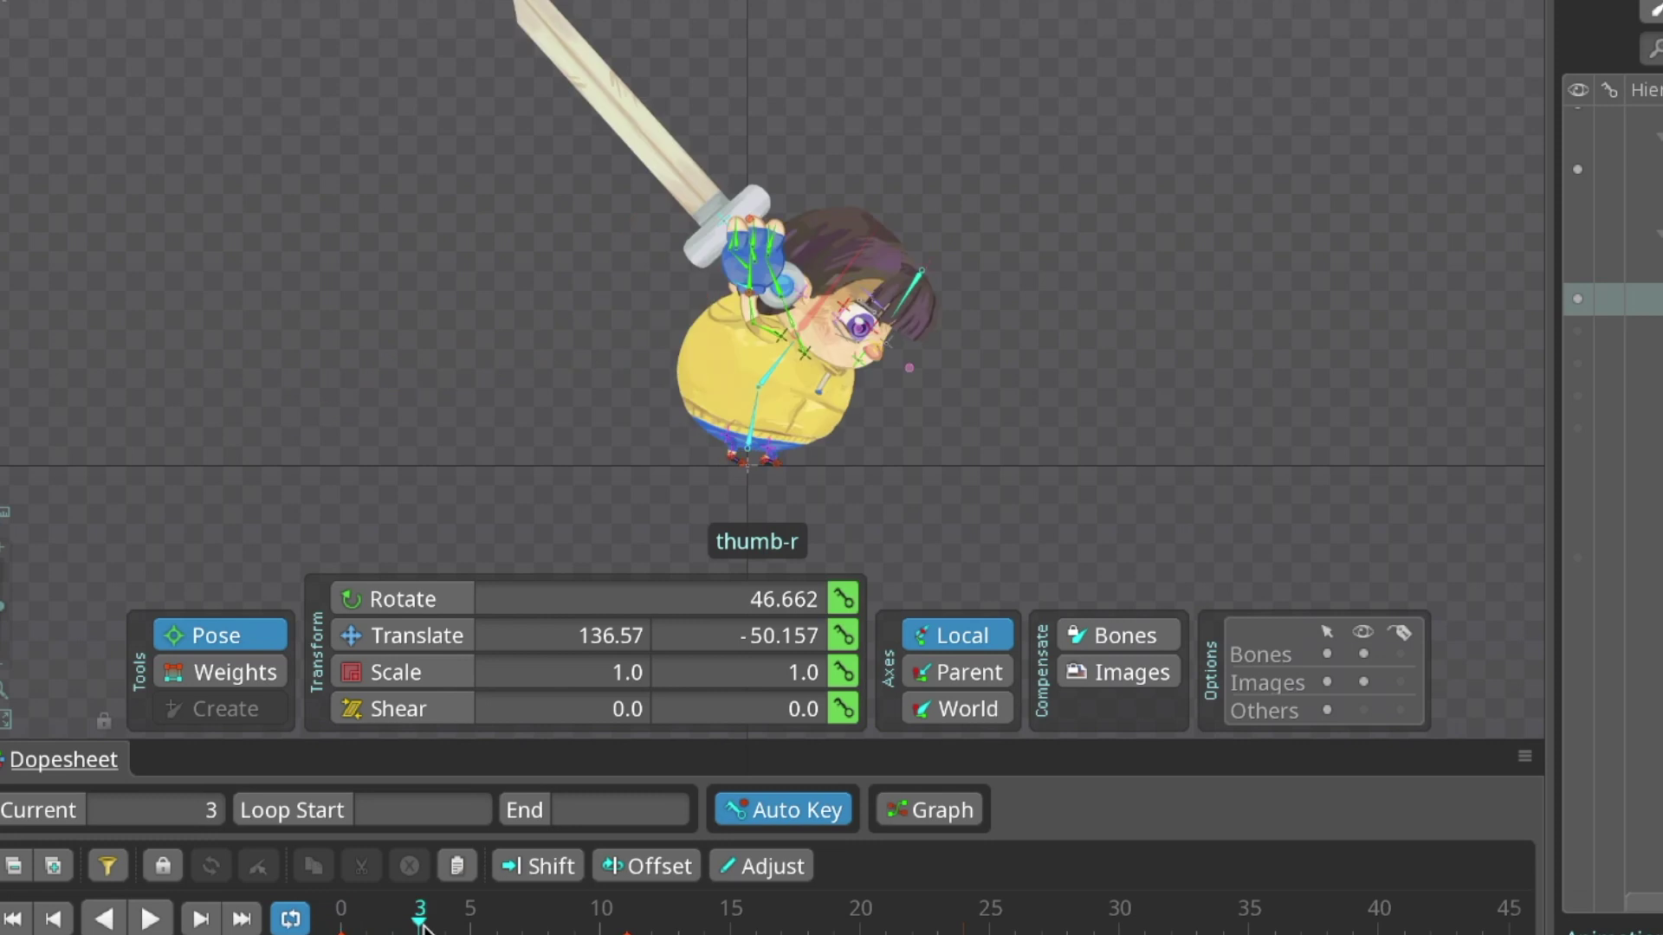
pyautogui.moveTo(421, 925); pyautogui.dragTo(652, 918)
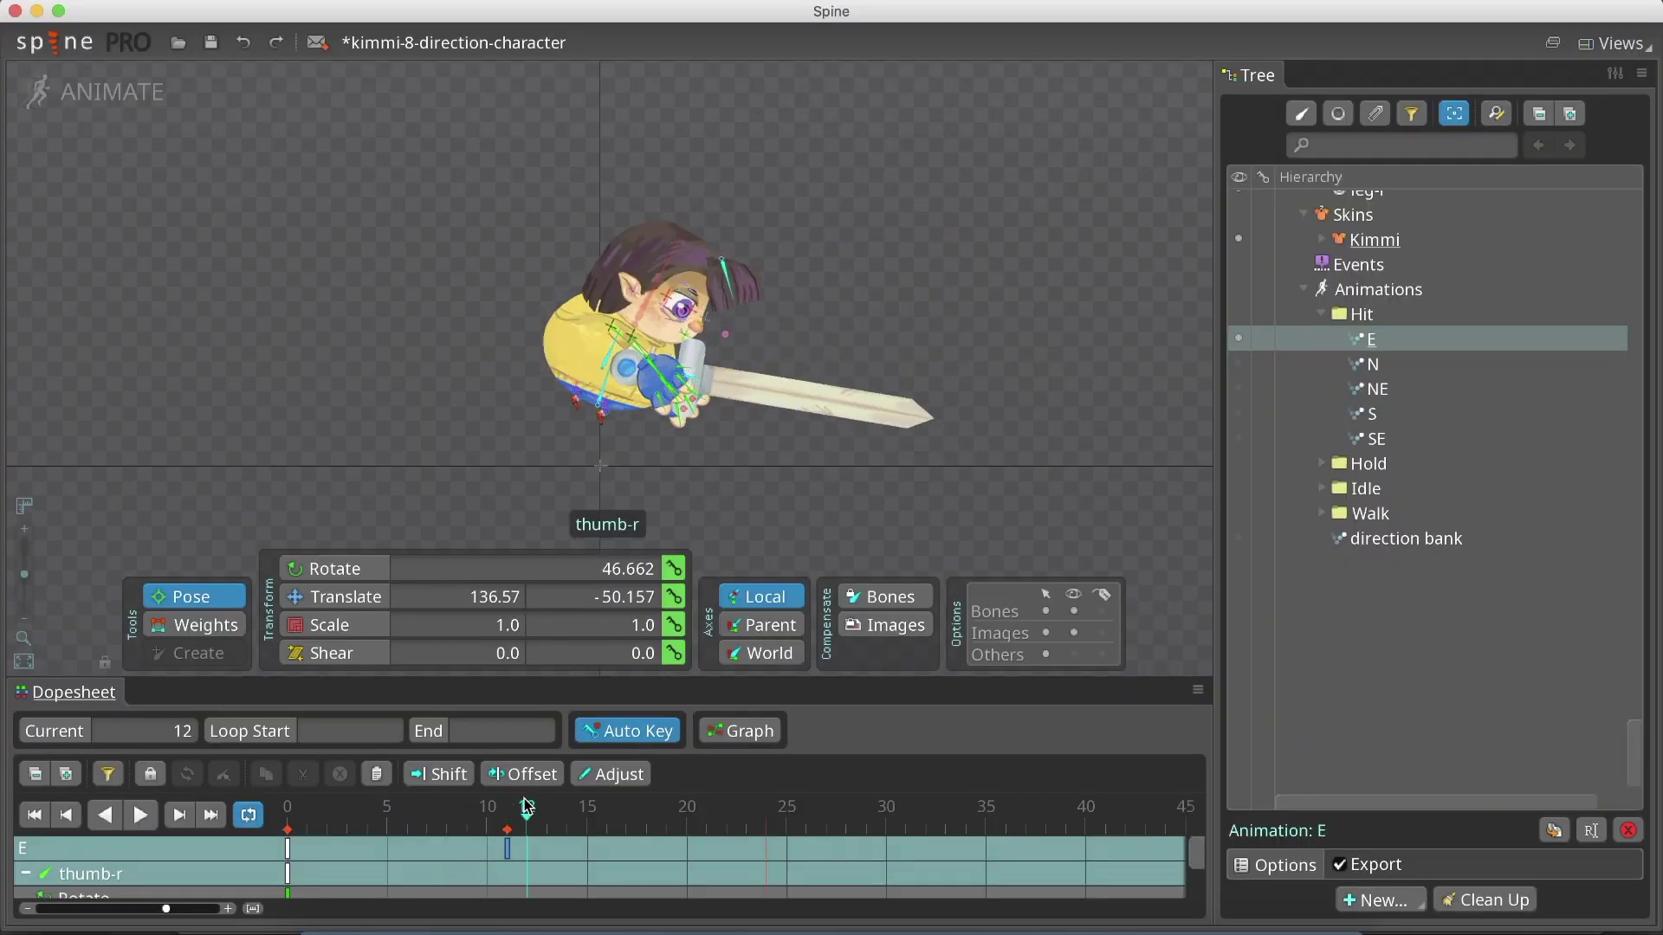
pyautogui.moveTo(527, 805); pyautogui.dragTo(698, 815)
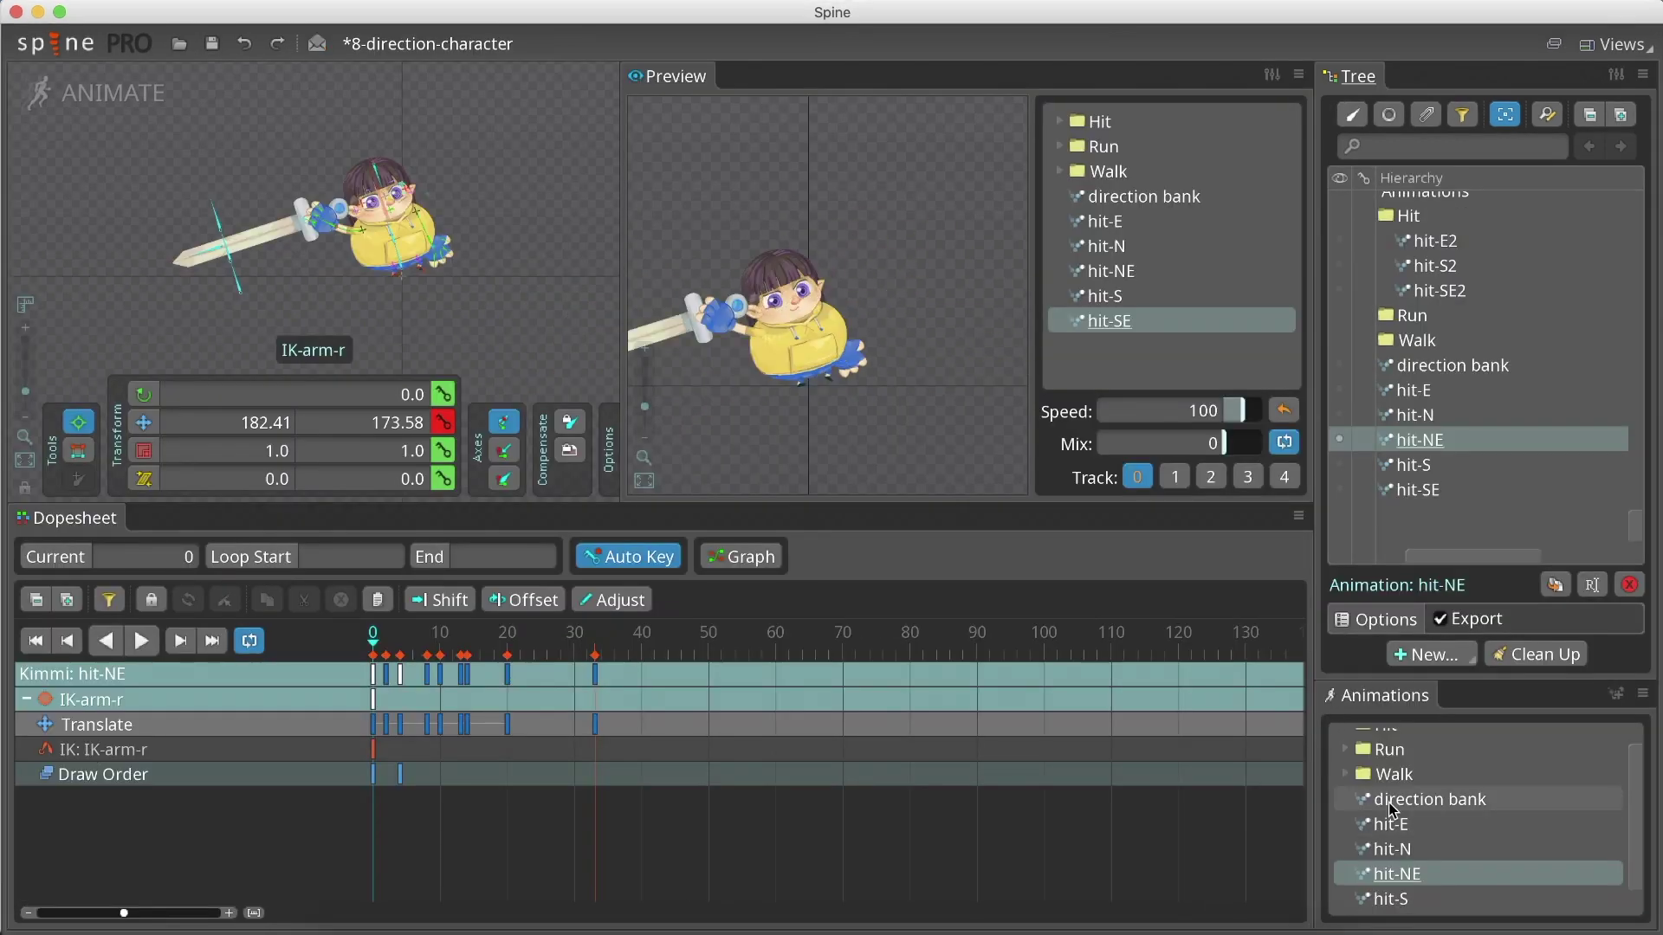
# Step: Filter IK timelines out of the direction bank dopesheet and copy all its keys
pyautogui.click(1430, 799)
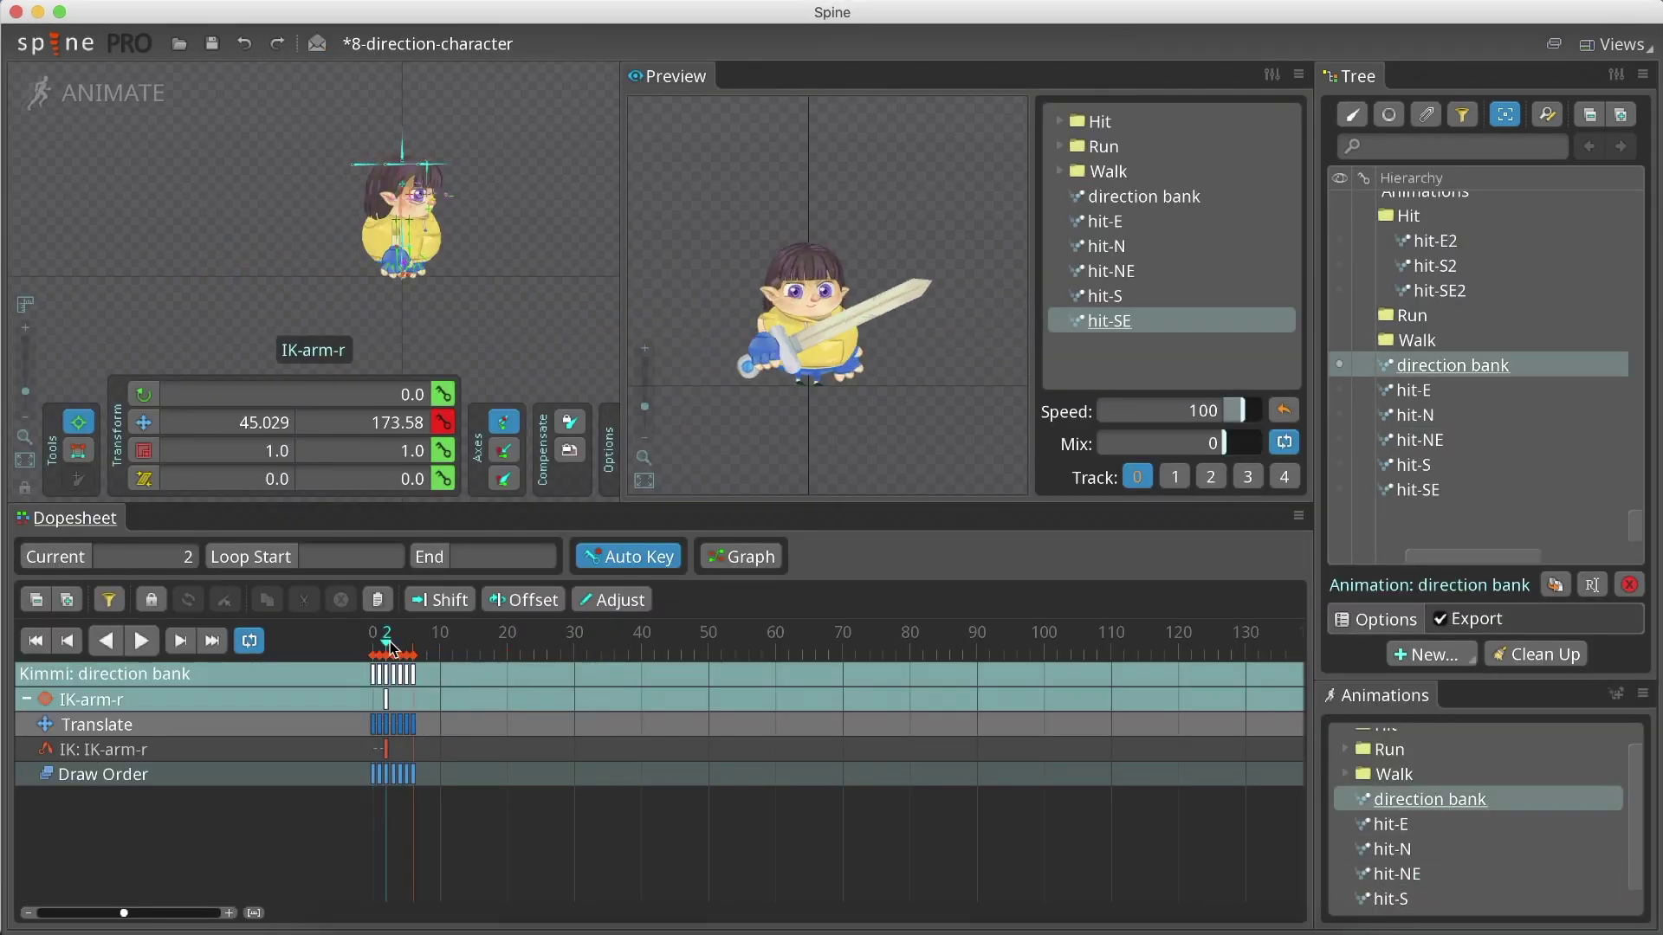
pyautogui.click(394, 645)
pyautogui.click(109, 599)
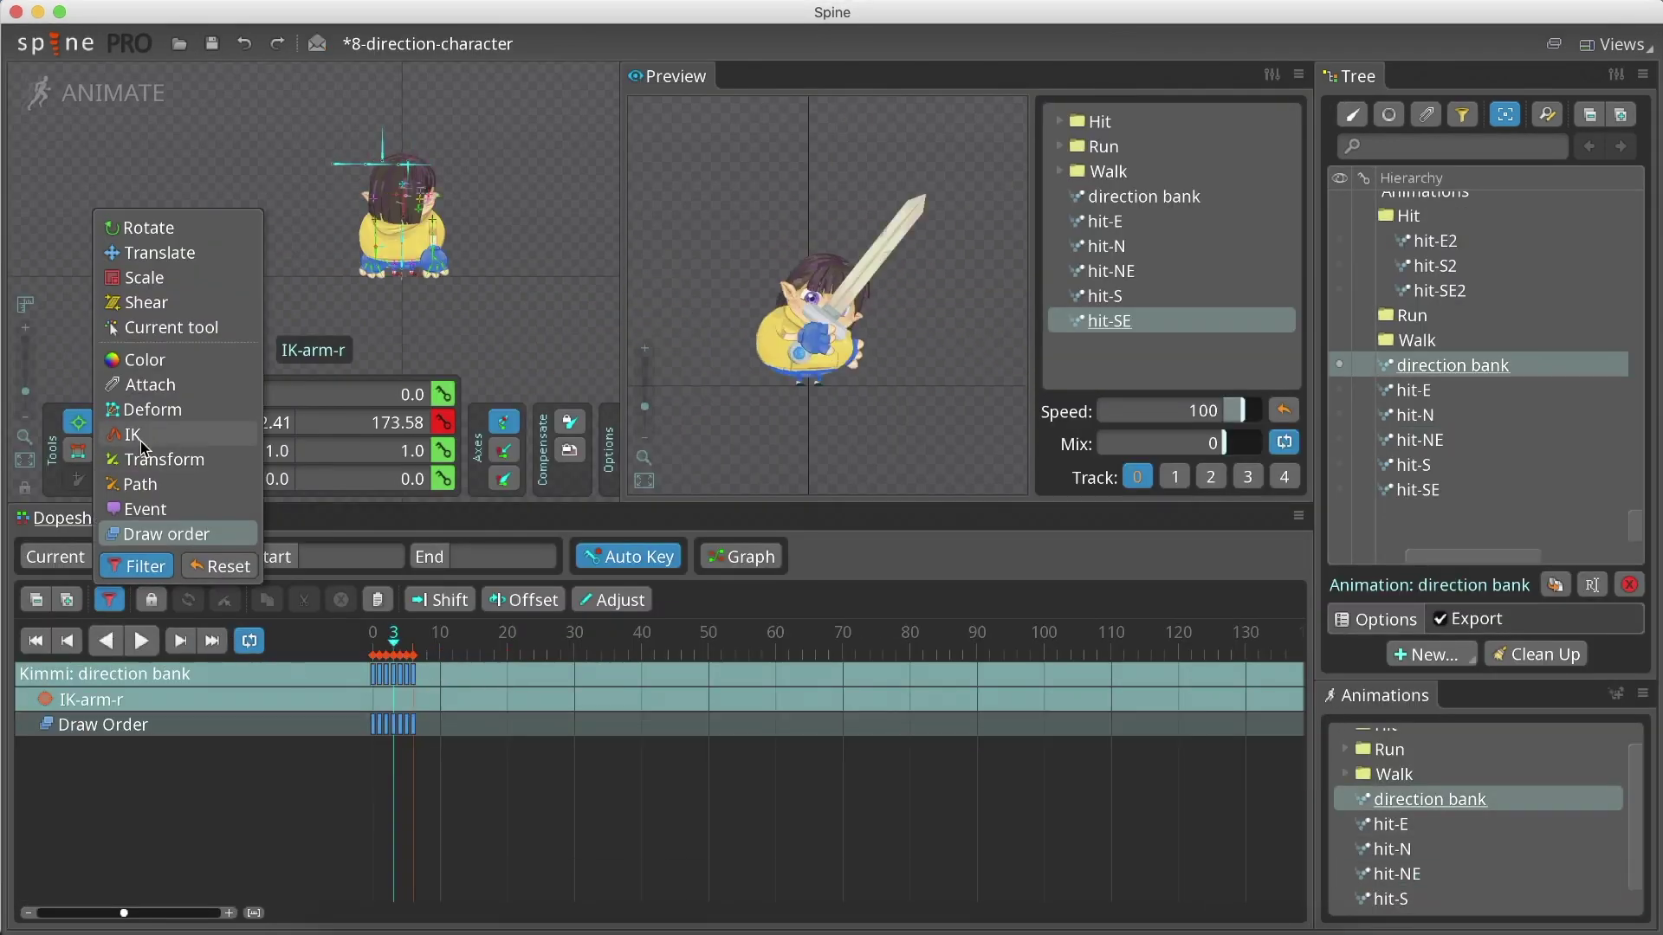
pyautogui.click(165, 534)
pyautogui.press('Escape')
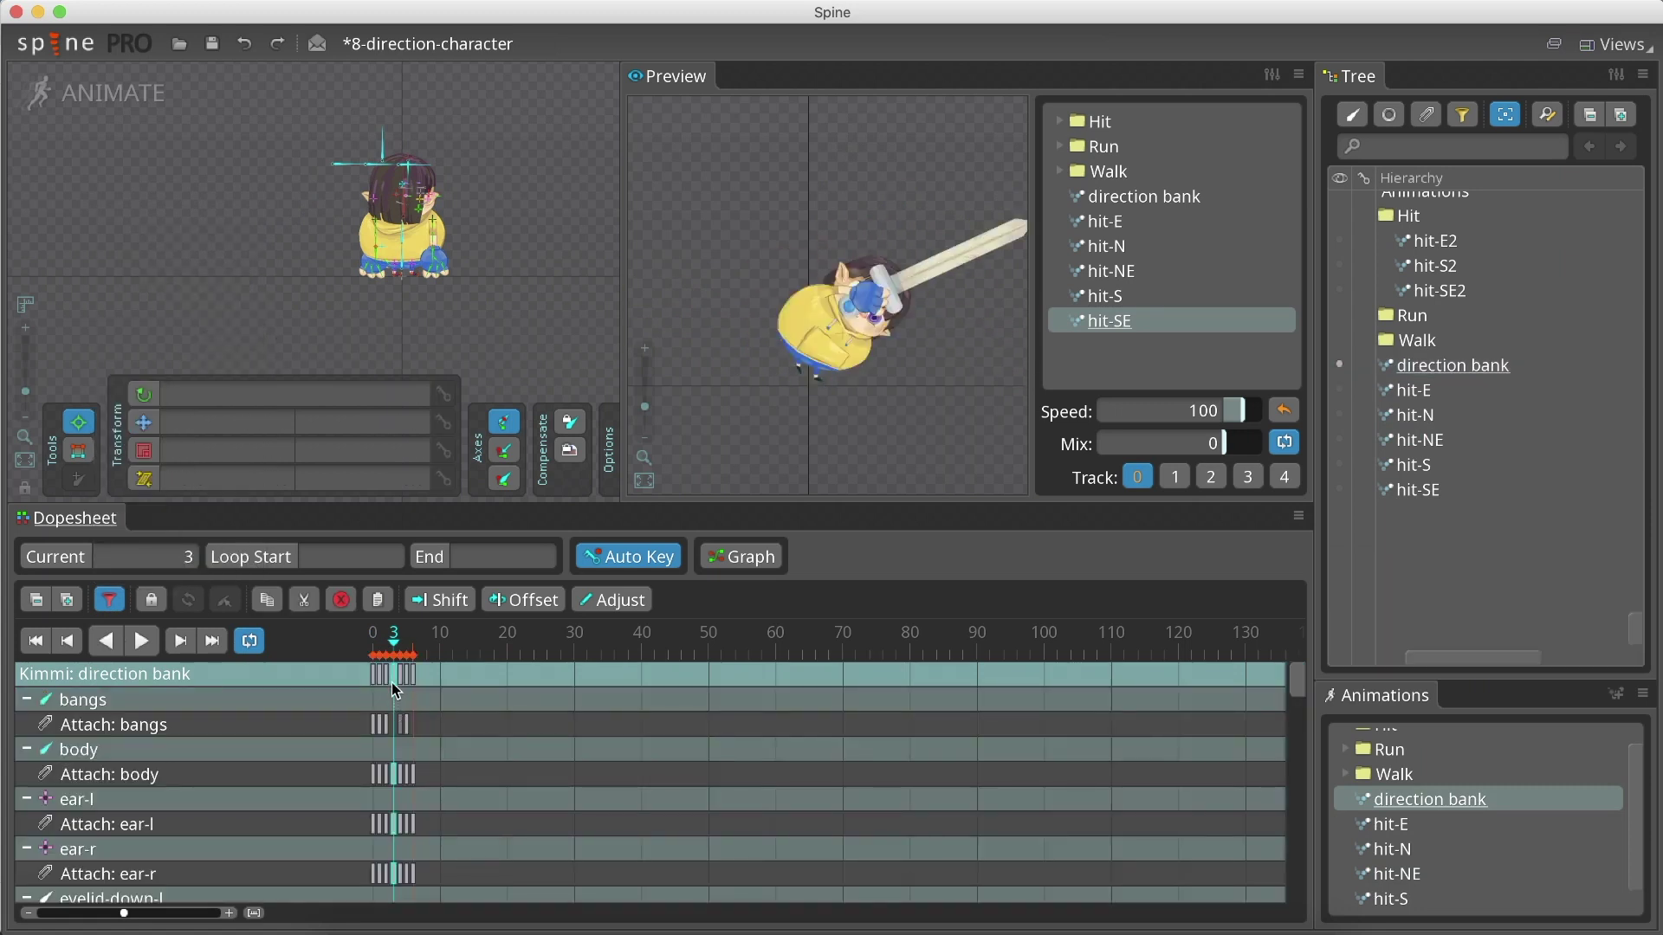
pyautogui.click(392, 682)
pyautogui.hotkey('ctrl', 'c')
# Step: Paste the copied direction keys into hit-NE and preview the result
pyautogui.click(1429, 883)
pyautogui.hotkey('ctrl', 'v')
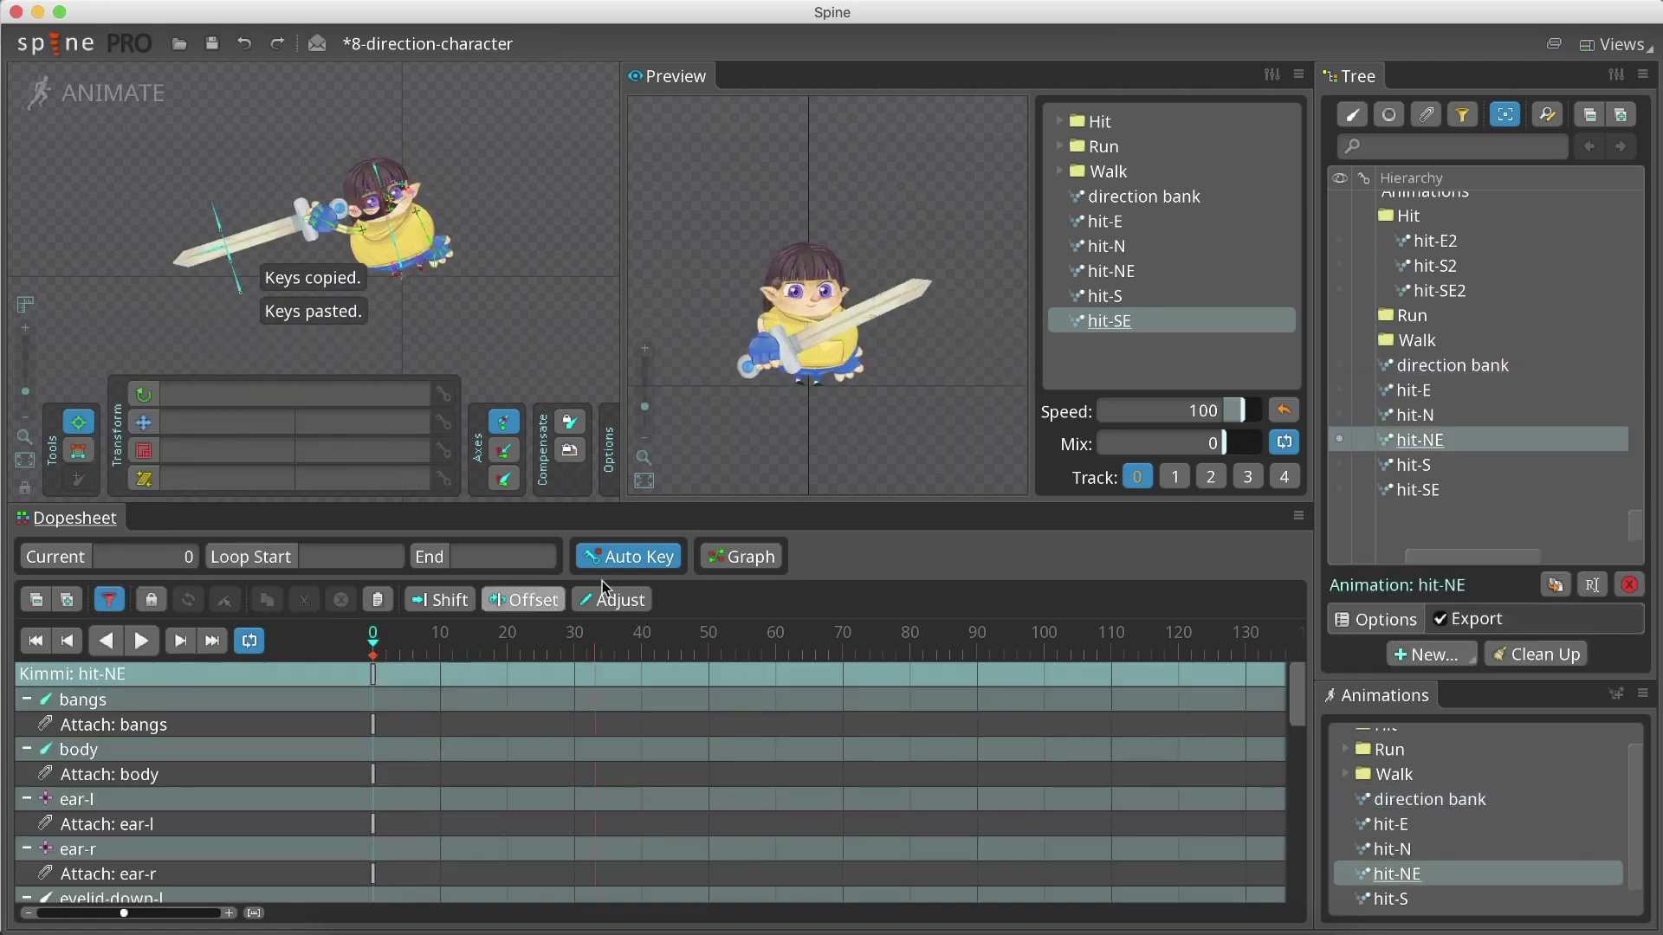
pyautogui.click(1141, 279)
pyautogui.click(1429, 799)
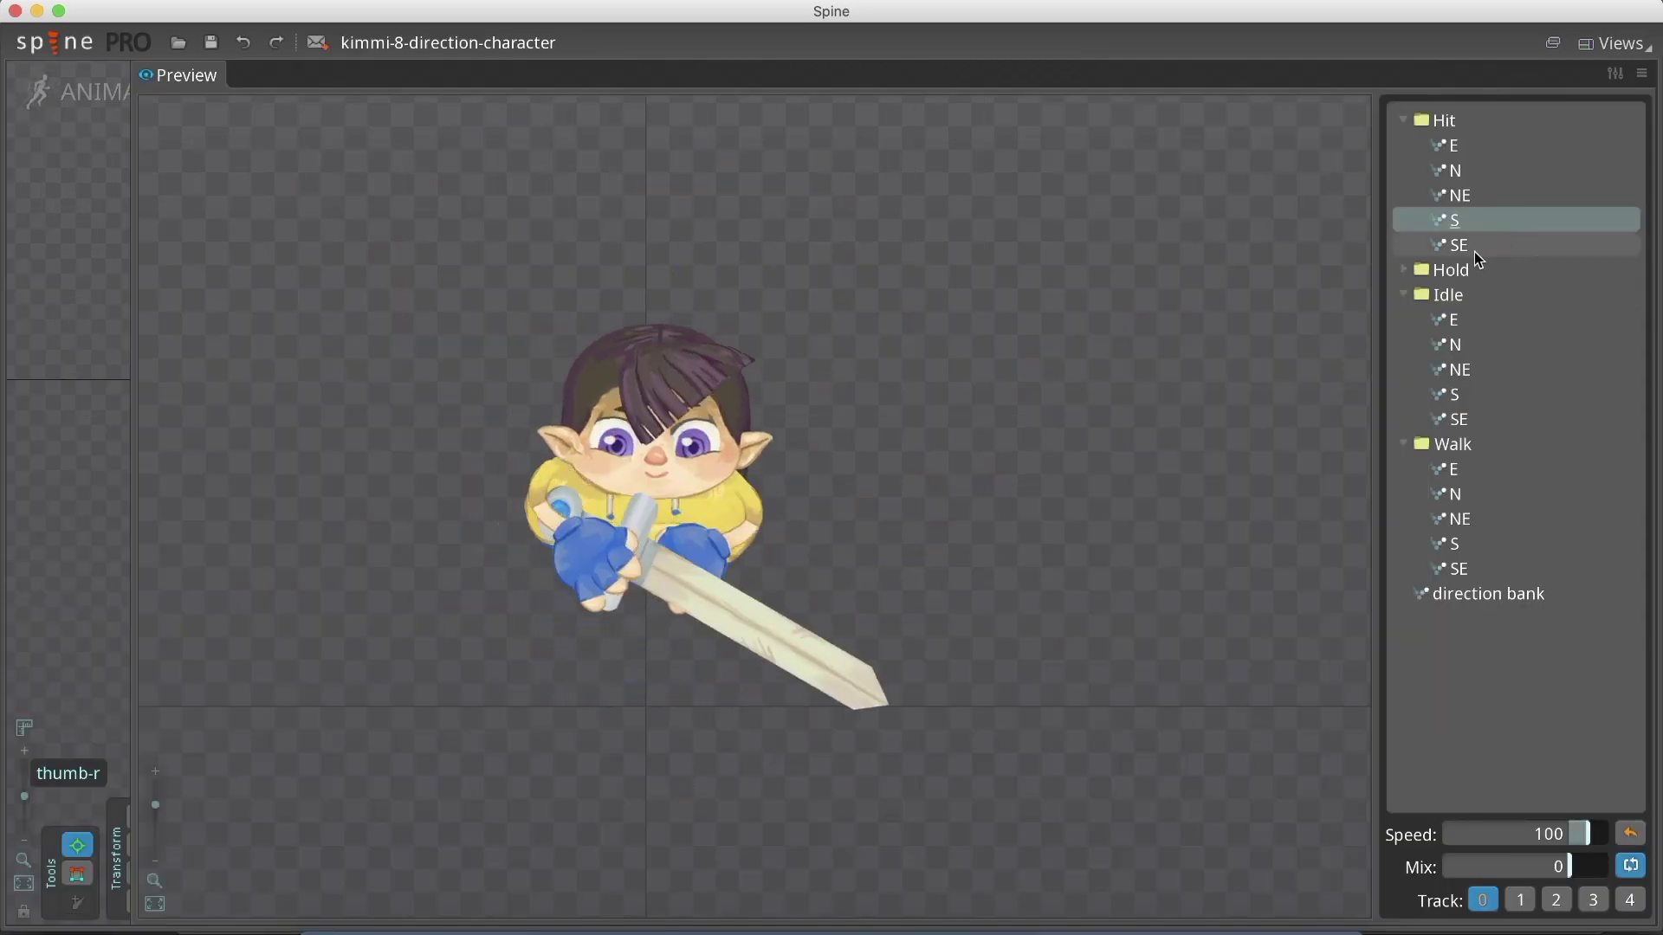
# Step: Preview the Hit SE, Hit NE and Hit N sword attacks in turn
pyautogui.click(1474, 251)
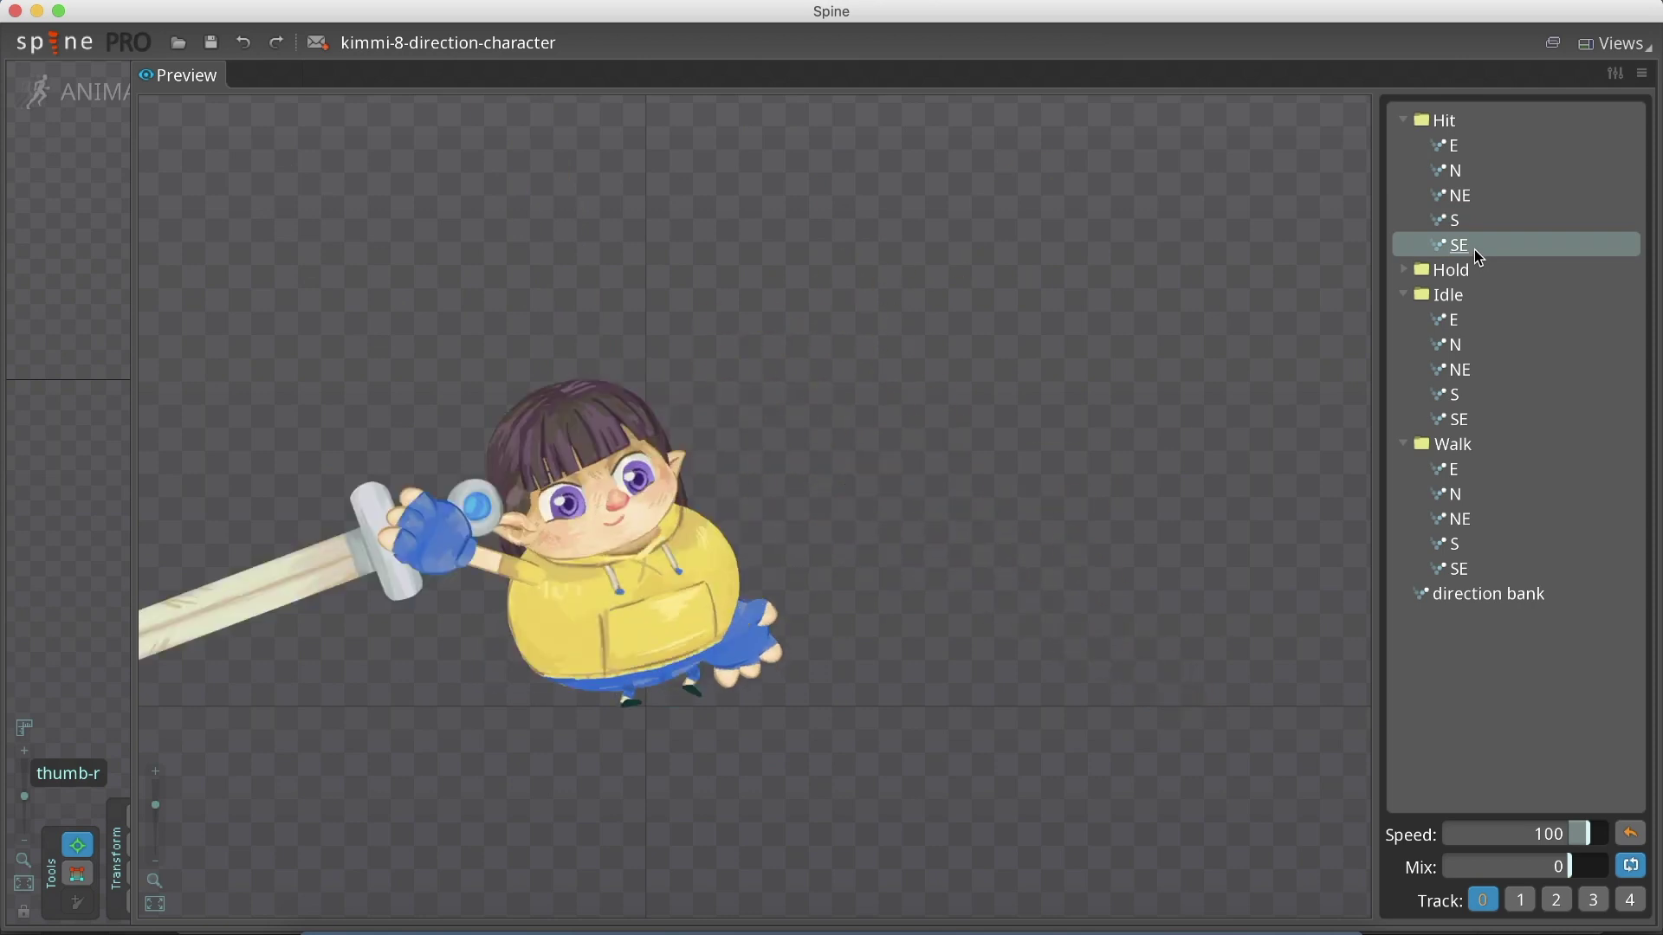
pyautogui.click(1469, 194)
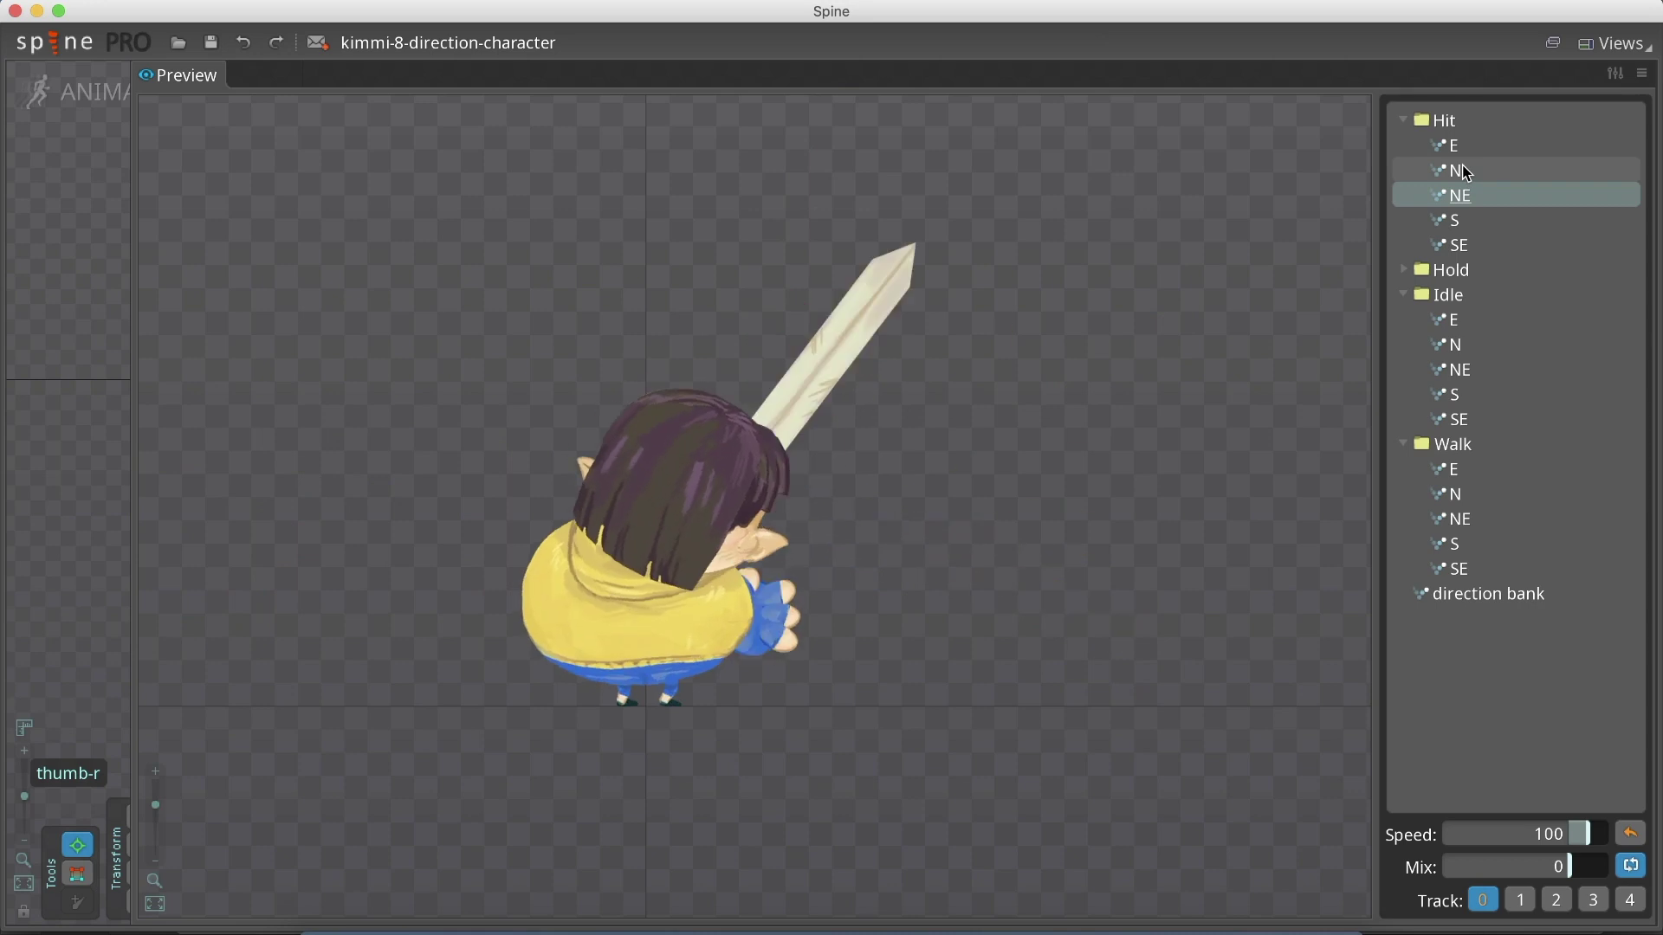
pyautogui.click(1466, 171)
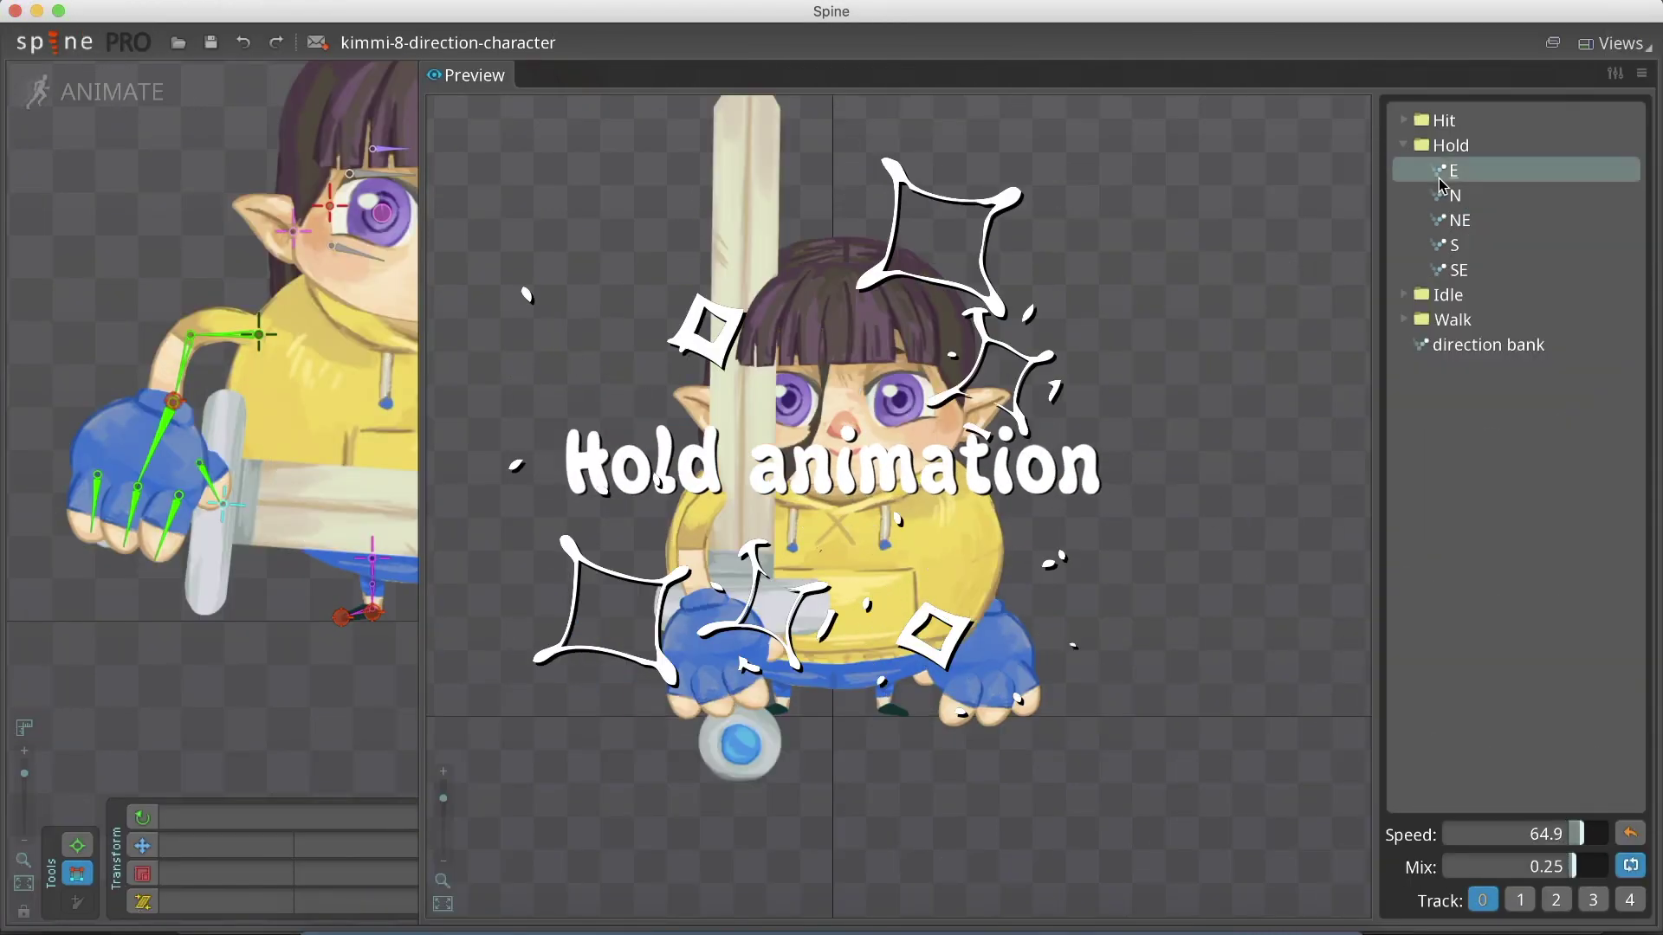
# Step: Preview the Hold N, NE, S and SE sword hold animations
pyautogui.click(1460, 199)
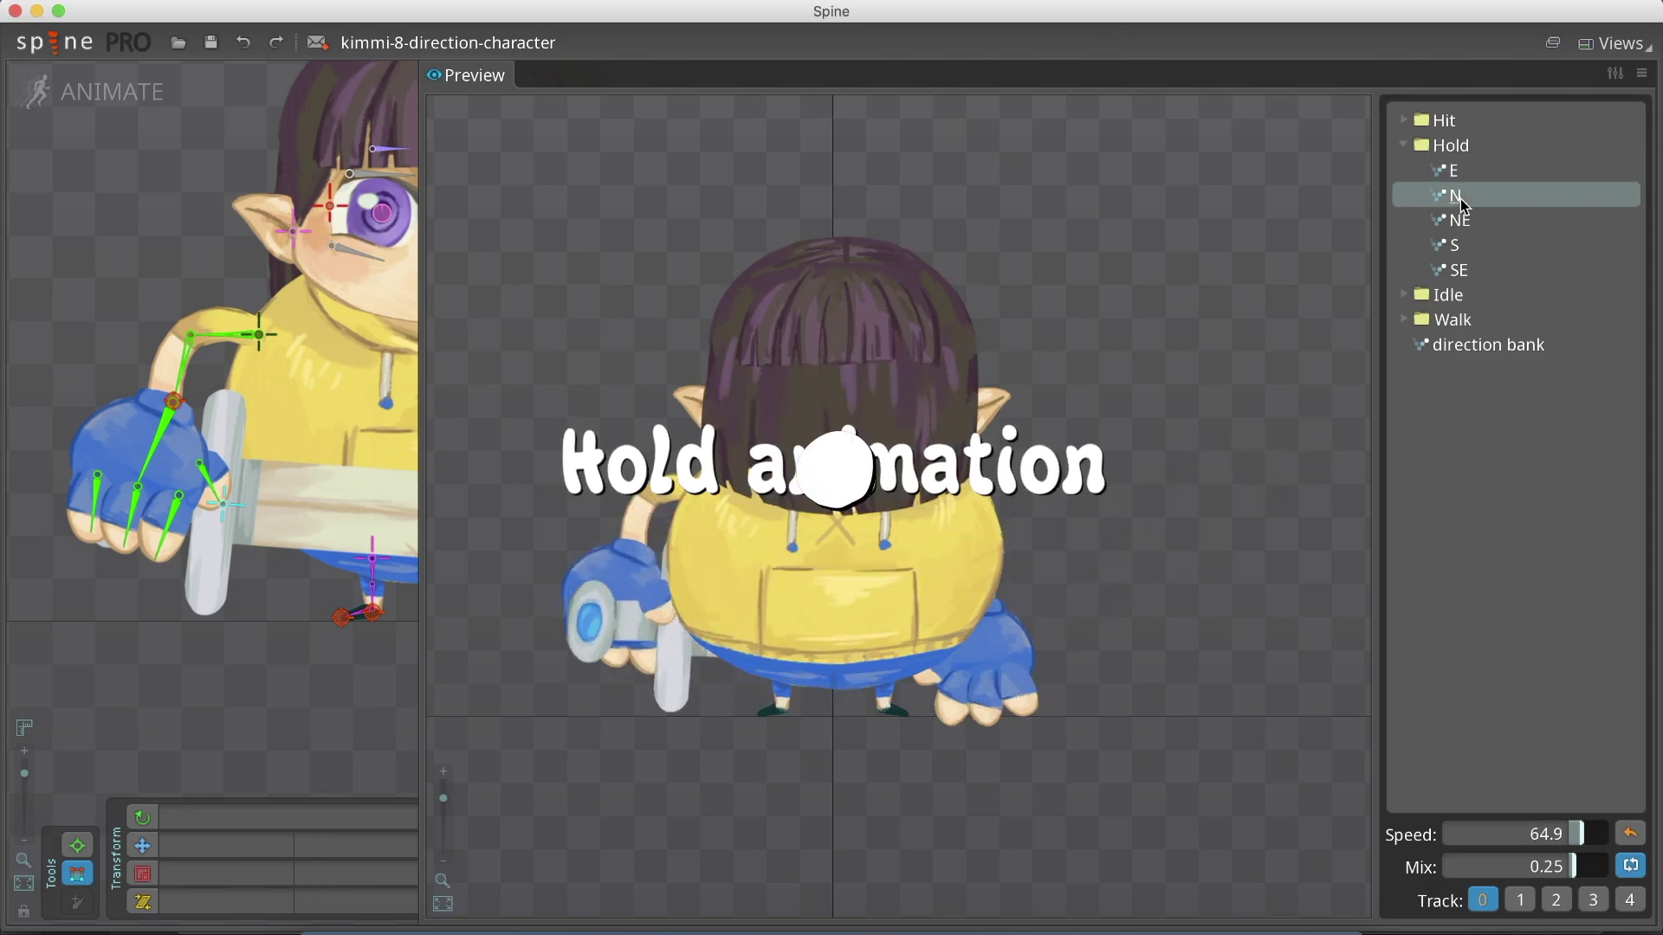
pyautogui.click(1460, 222)
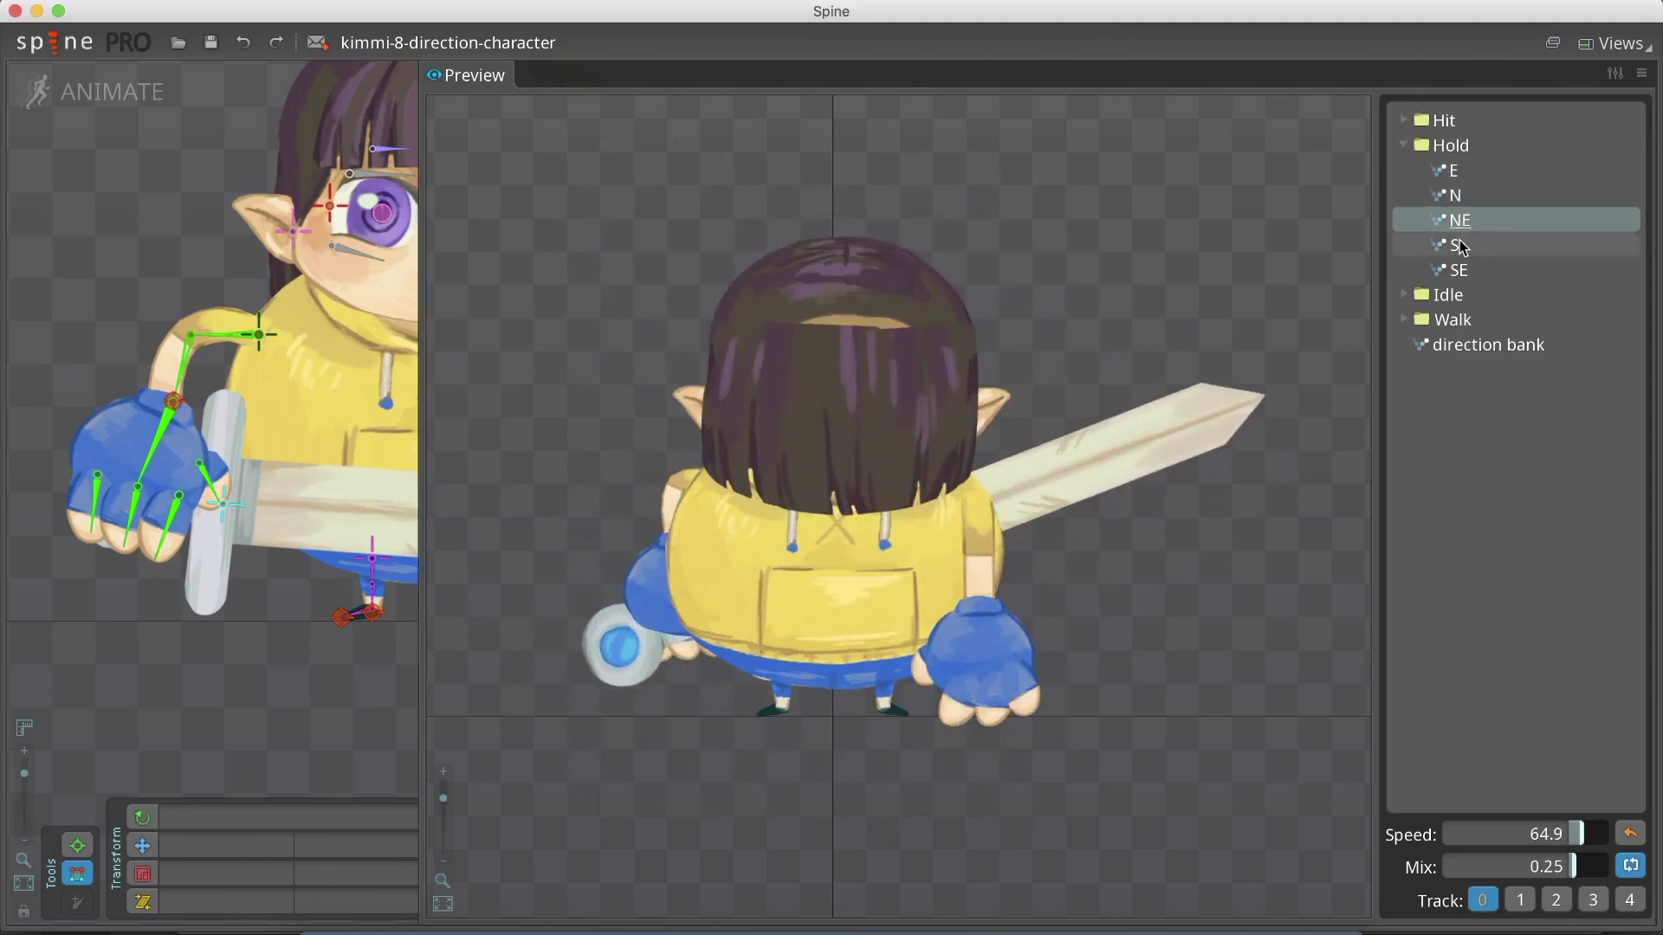
pyautogui.click(1462, 248)
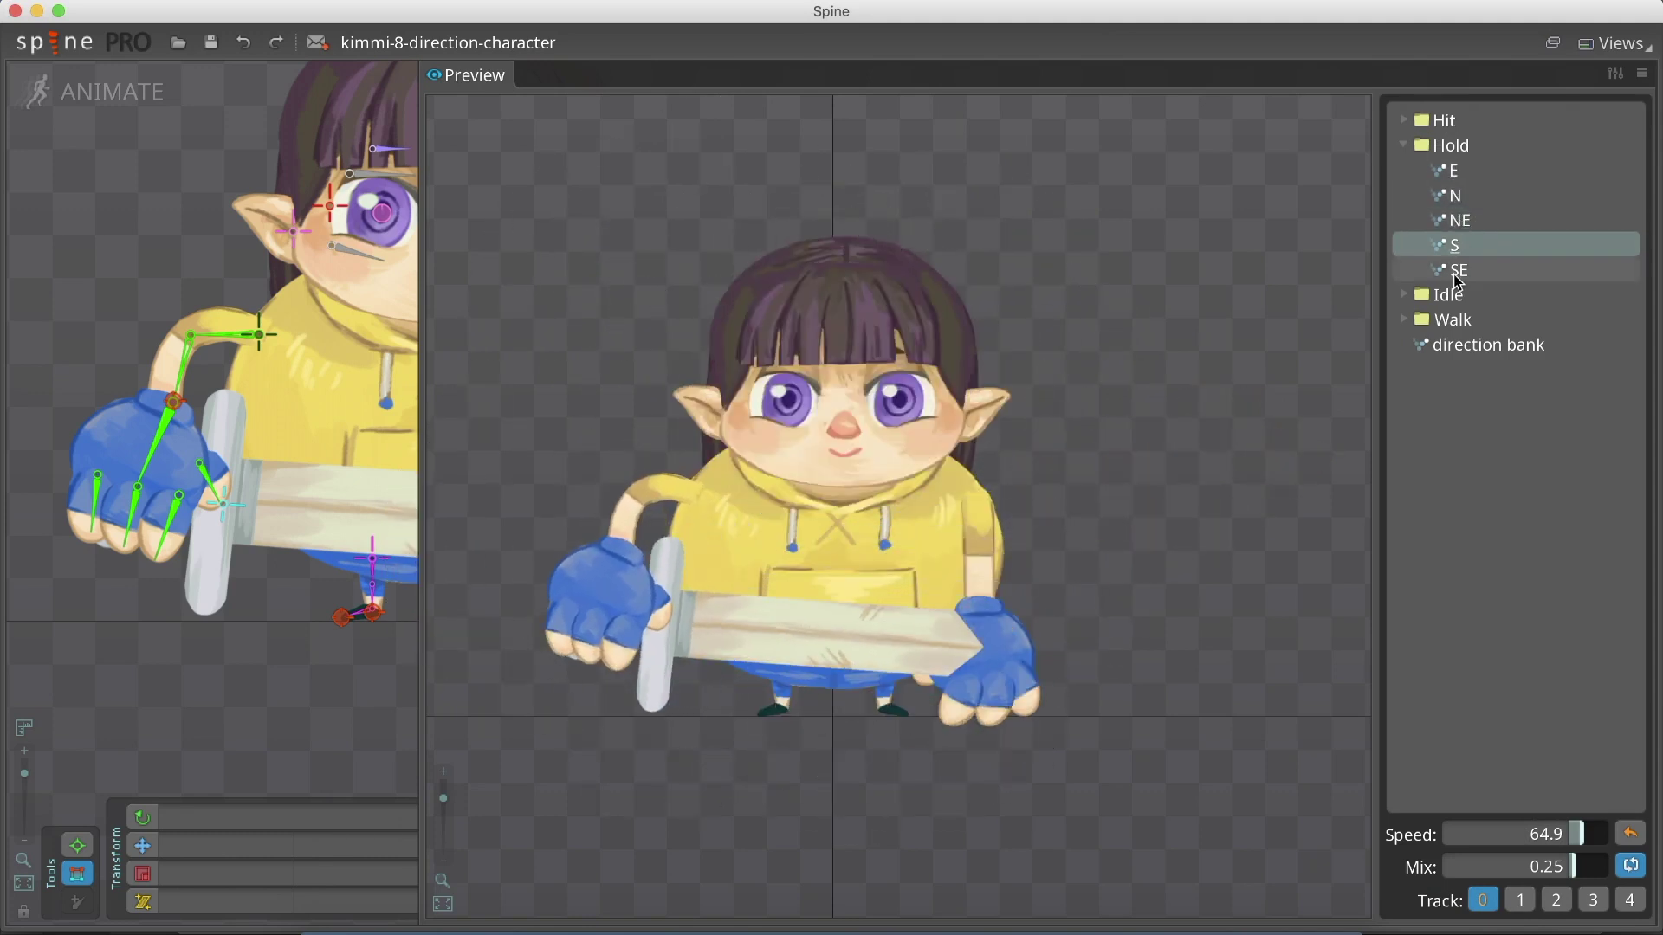
pyautogui.click(1459, 279)
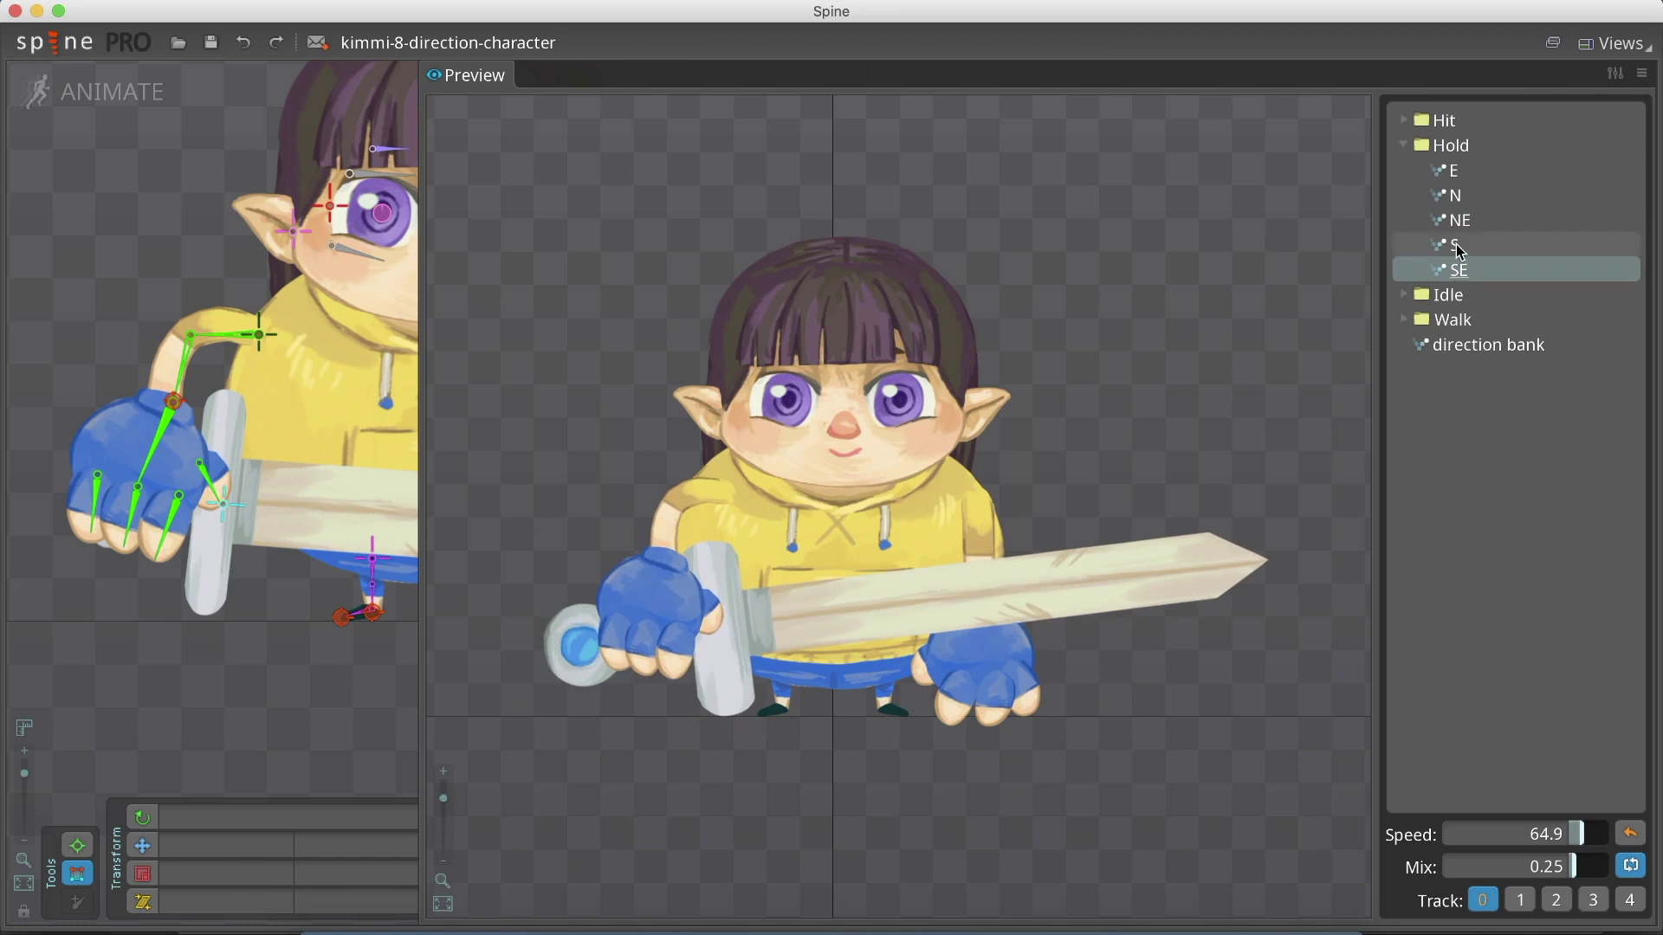
# Step: Expand the Idle and Walk groups and preview Walk S, then Idle S
pyautogui.click(1461, 246)
pyautogui.click(1458, 543)
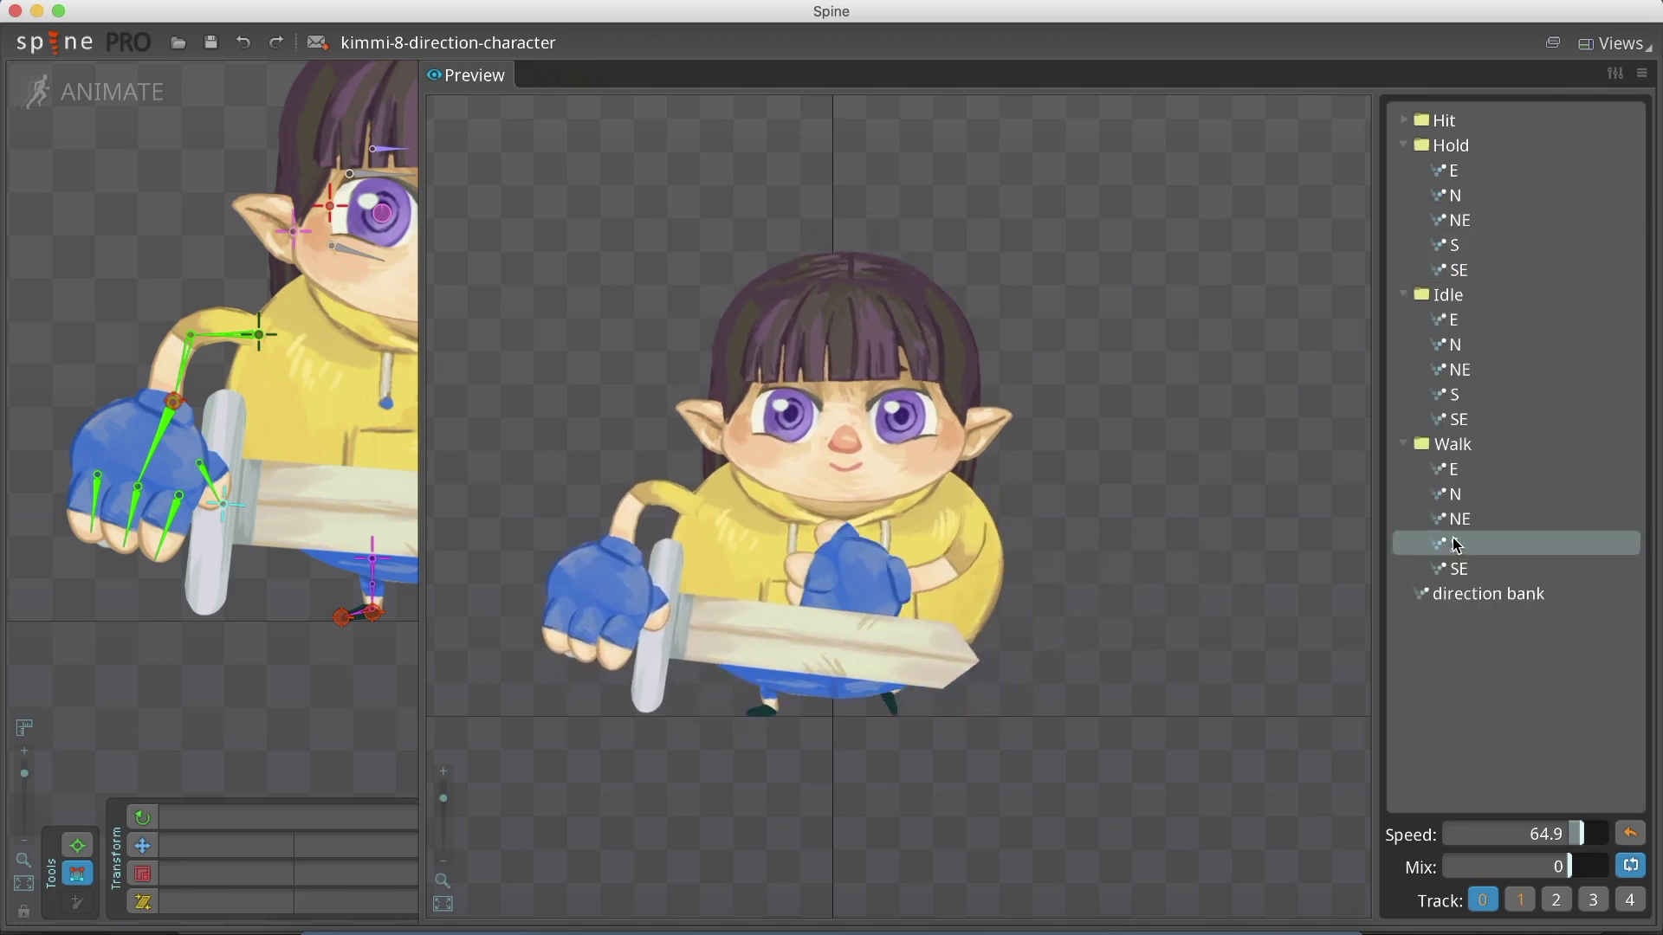
pyautogui.click(1459, 397)
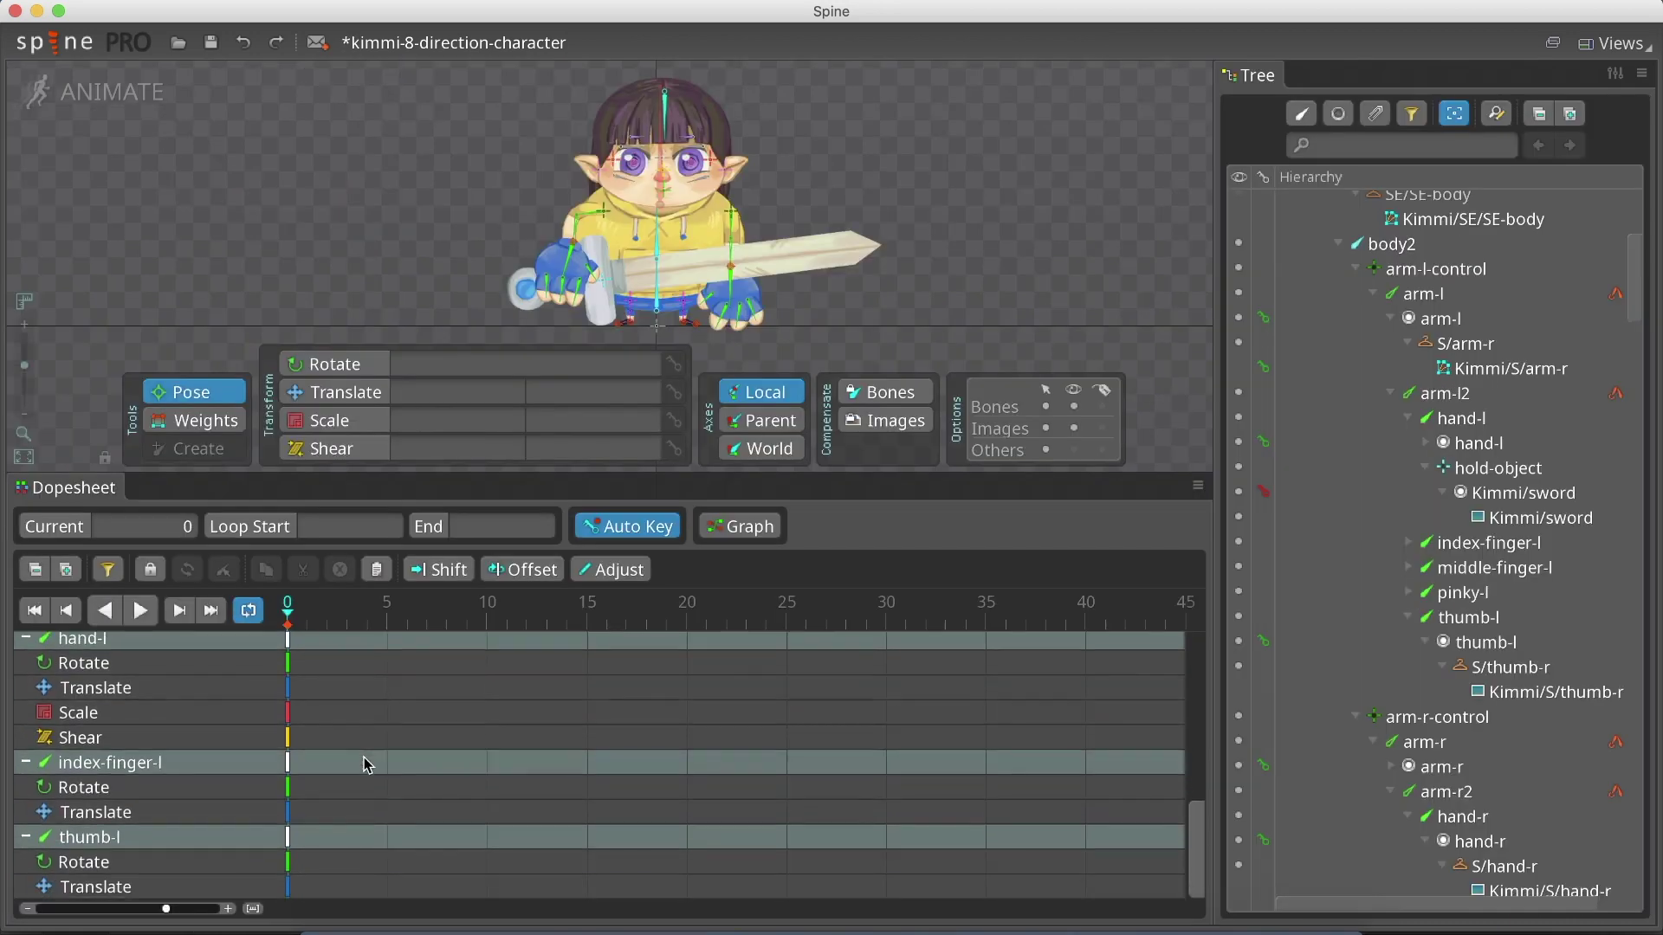
pyautogui.scroll(10, 367, 765)
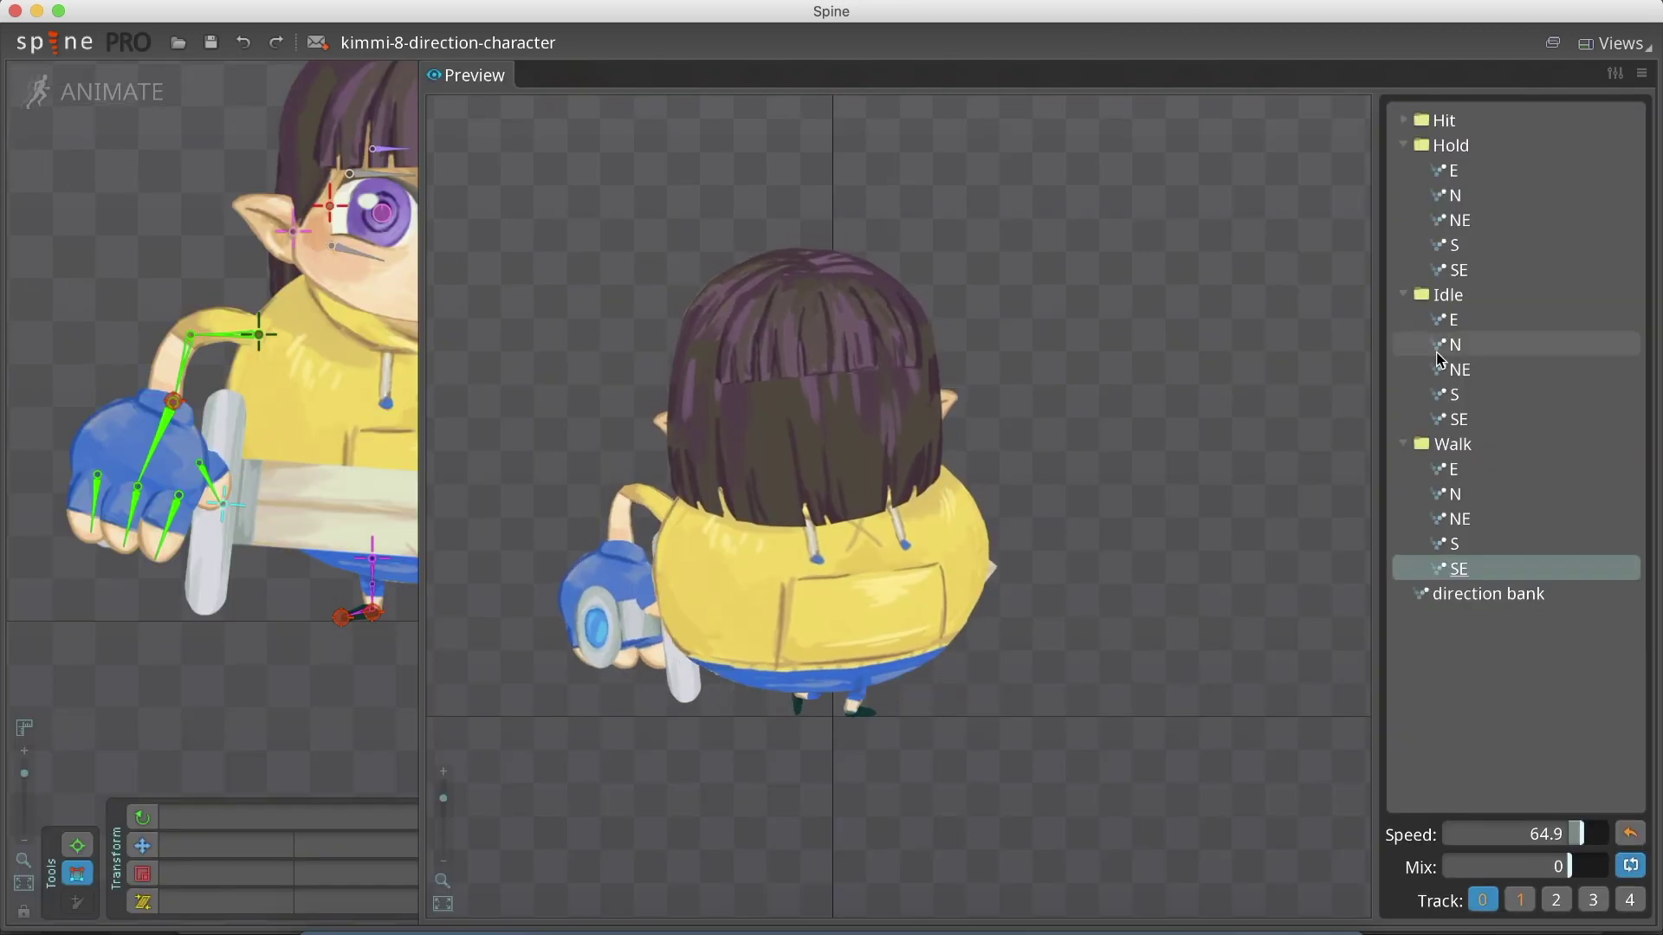
# Step: Preview Idle N and Walk N, then play Hold E on track 1
pyautogui.click(1448, 345)
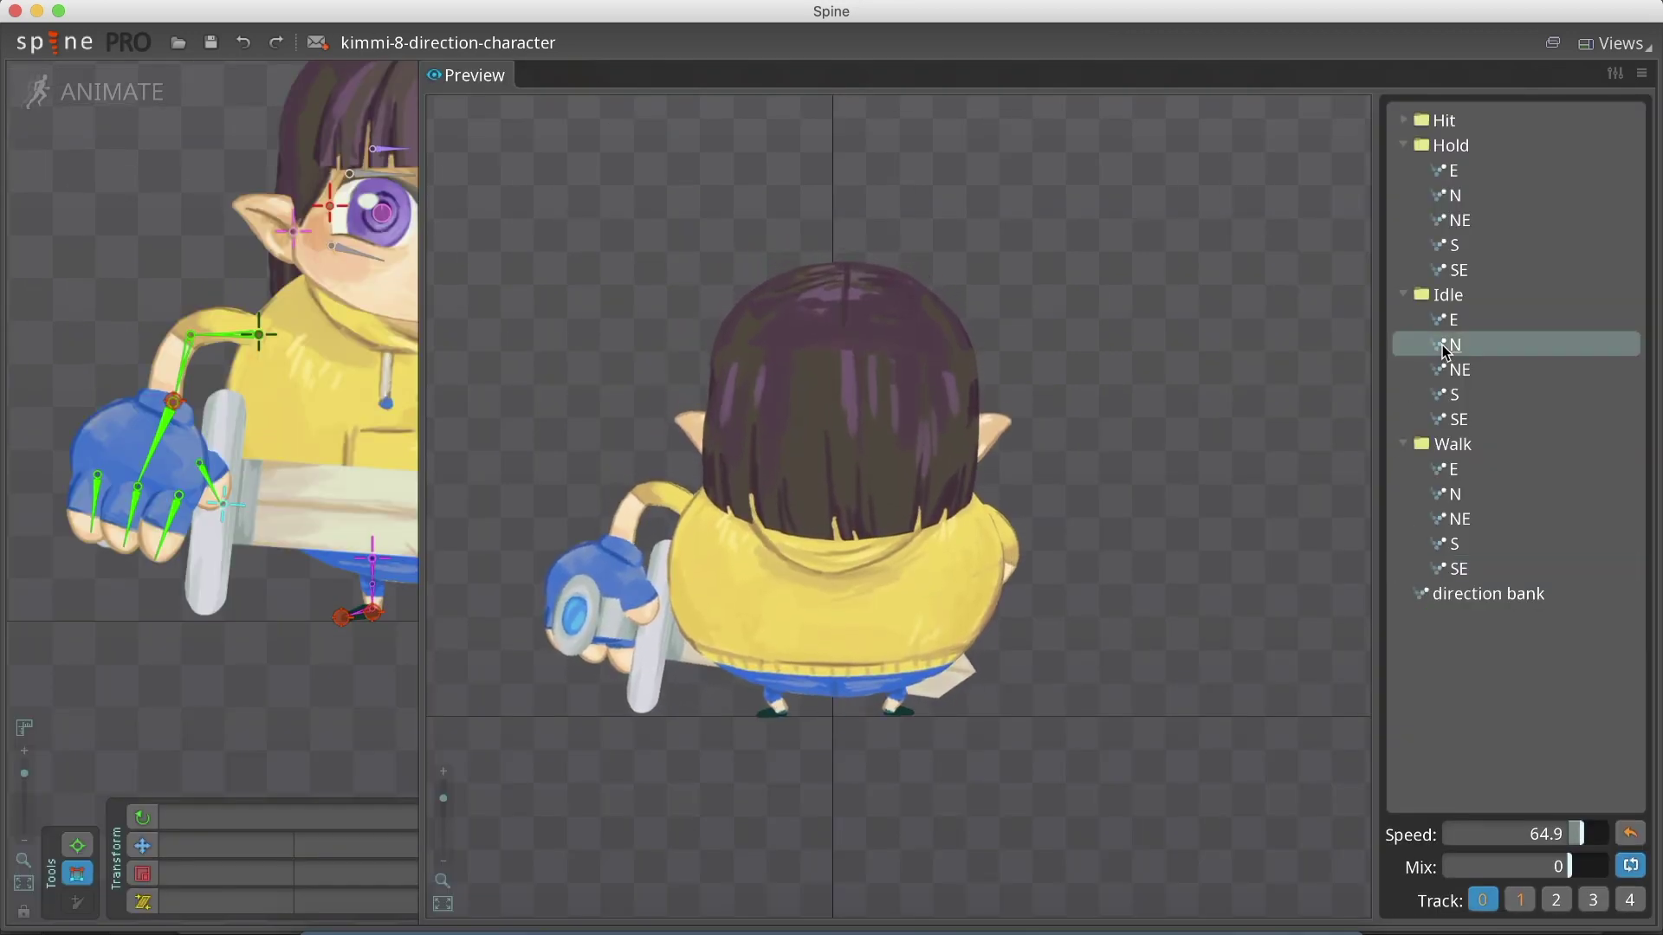
pyautogui.click(1461, 508)
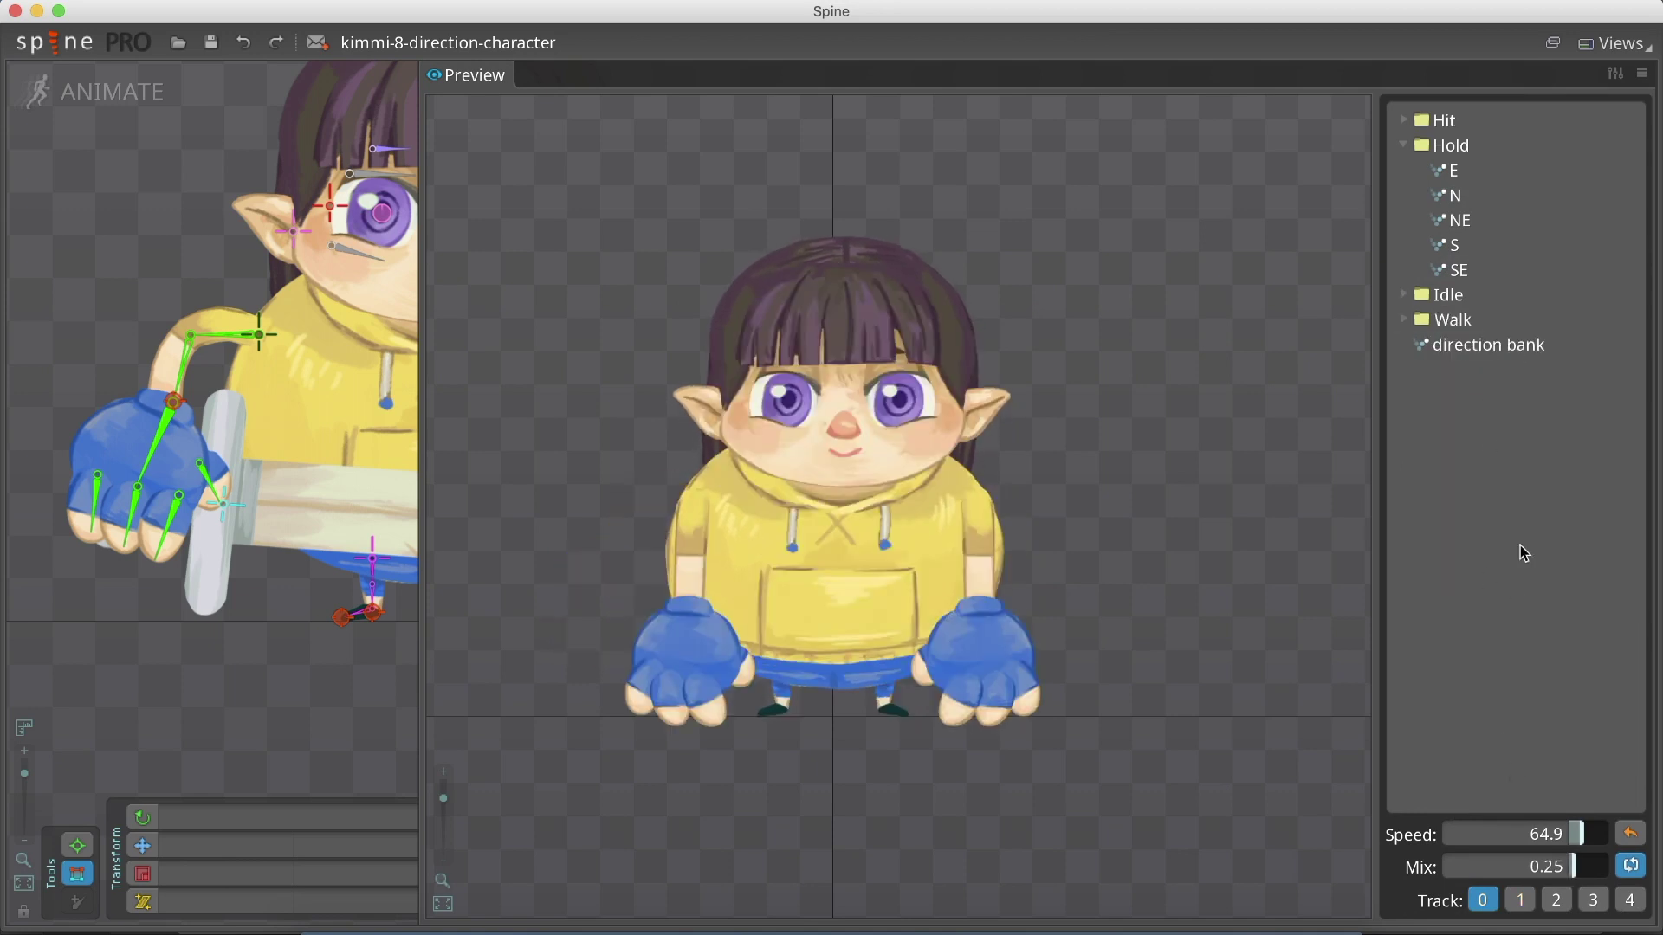
pyautogui.click(1520, 901)
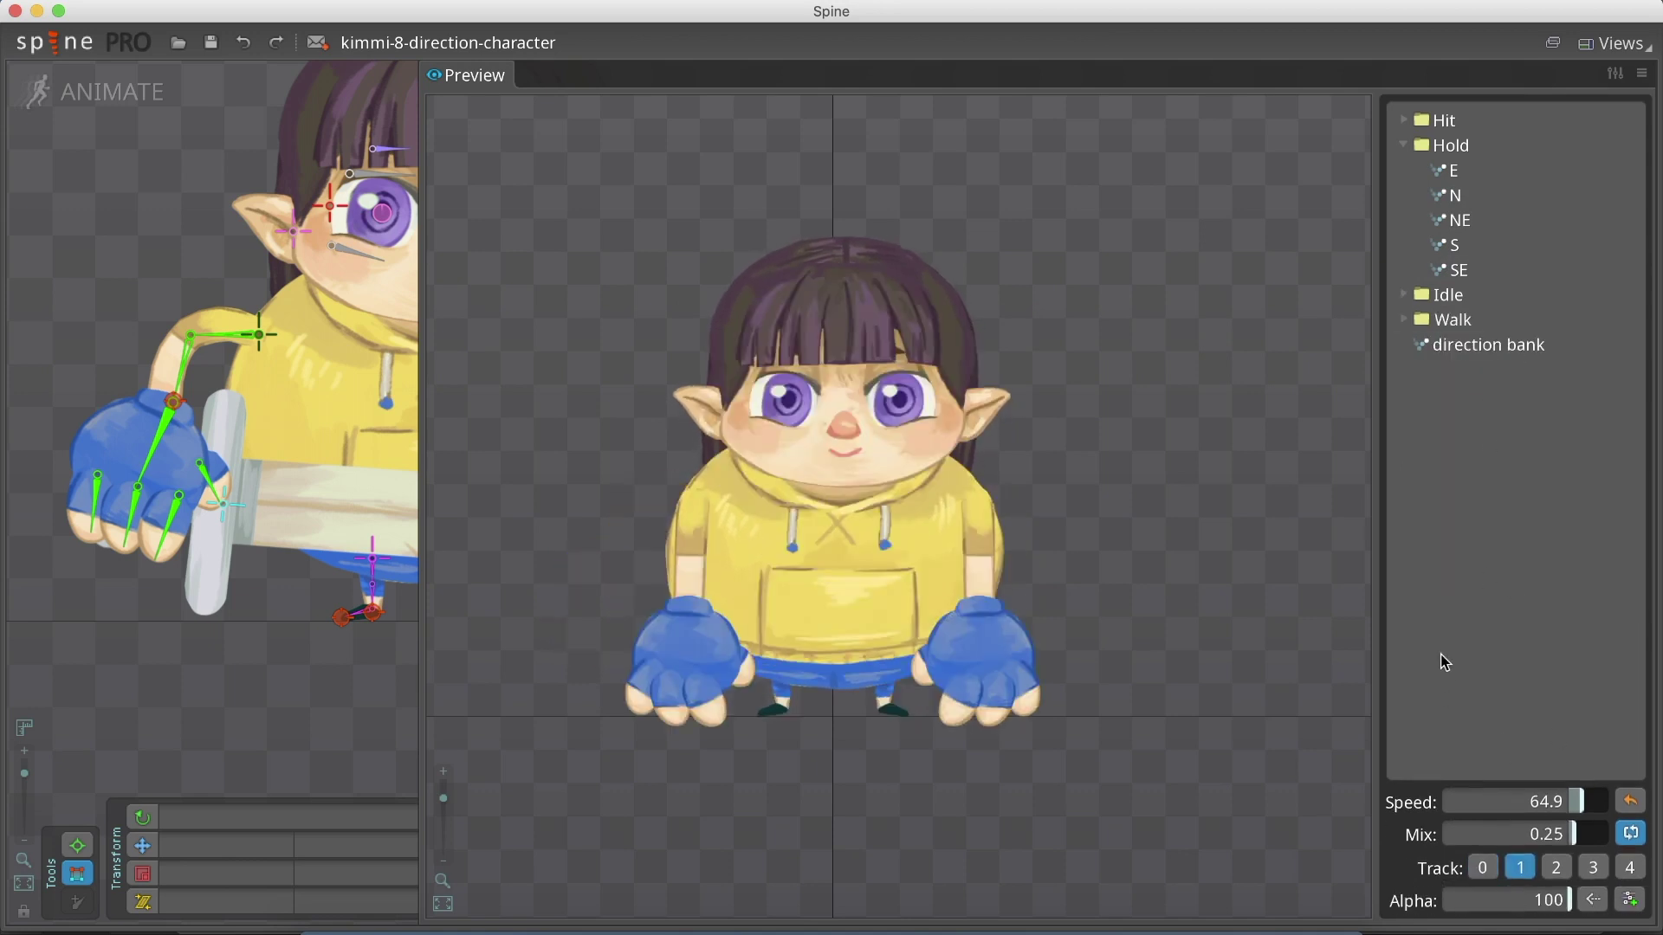
pyautogui.click(1451, 174)
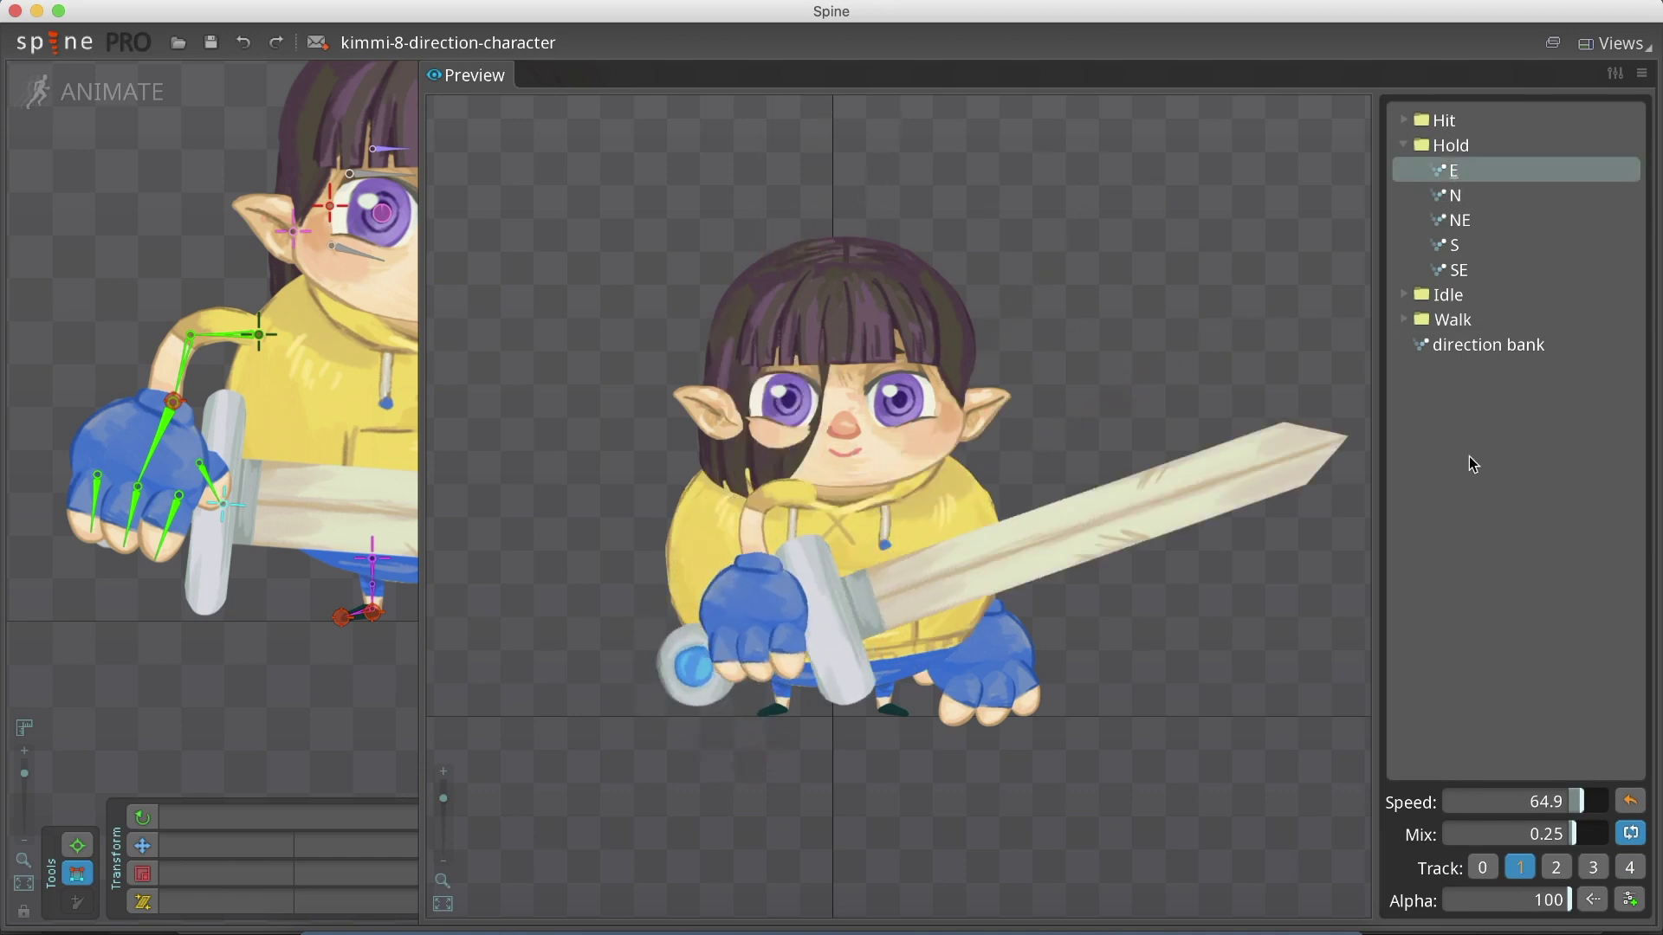
# Step: Play Idle E on track 0 underneath the Hold E layer
pyautogui.click(1481, 868)
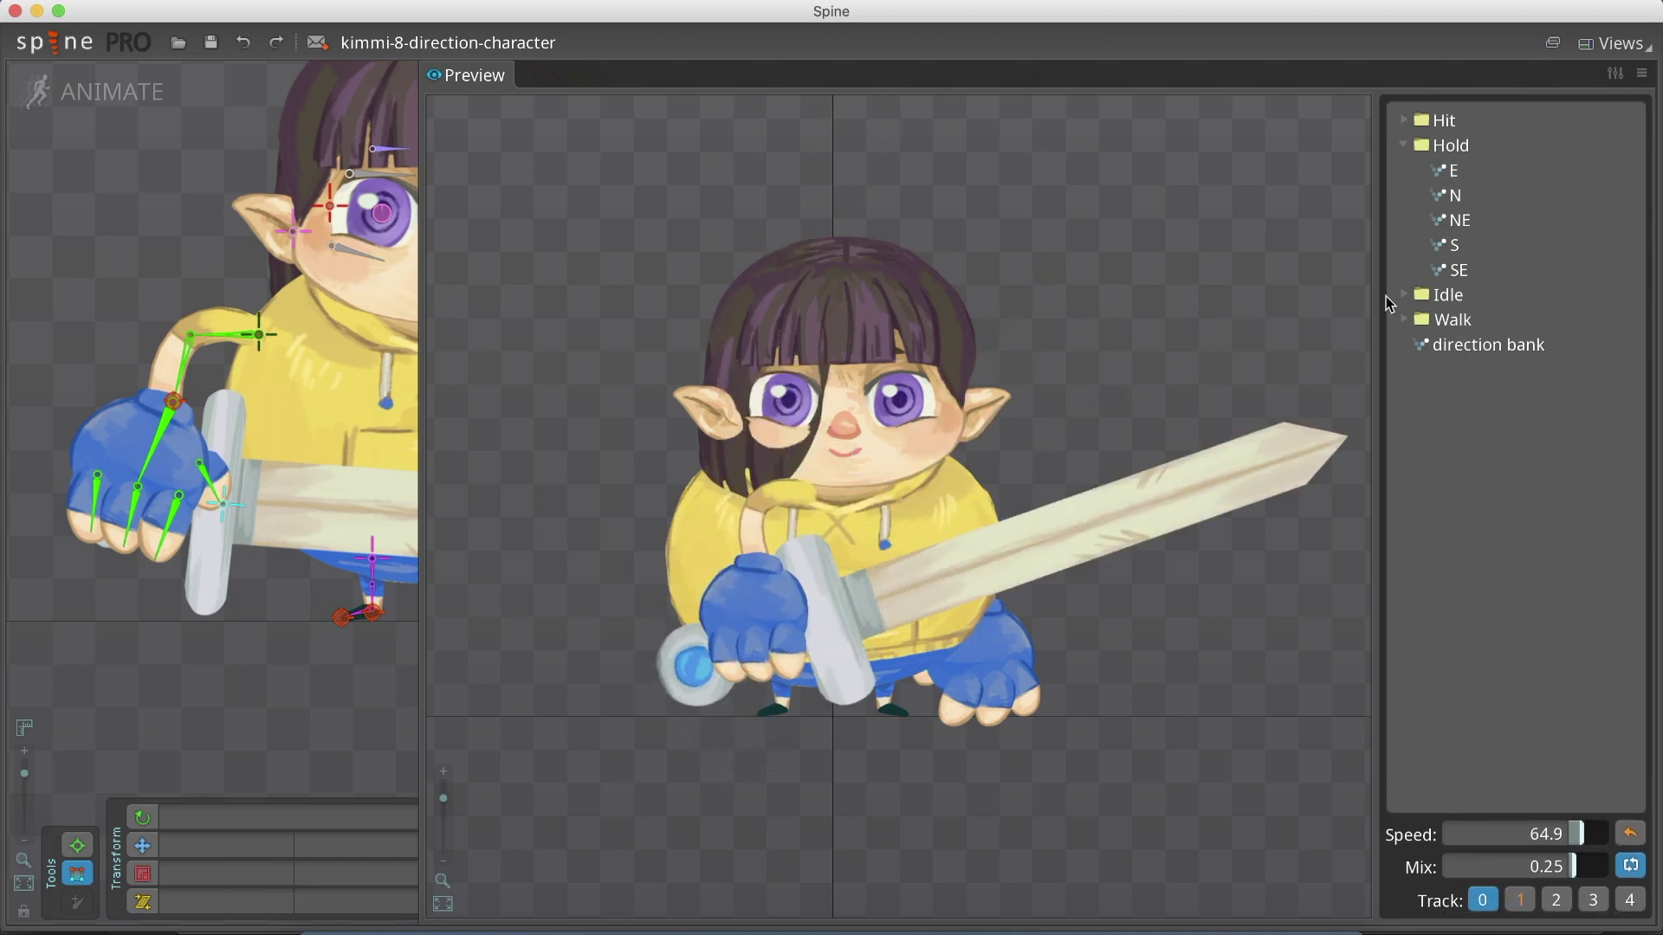
pyautogui.click(1403, 296)
pyautogui.click(1452, 319)
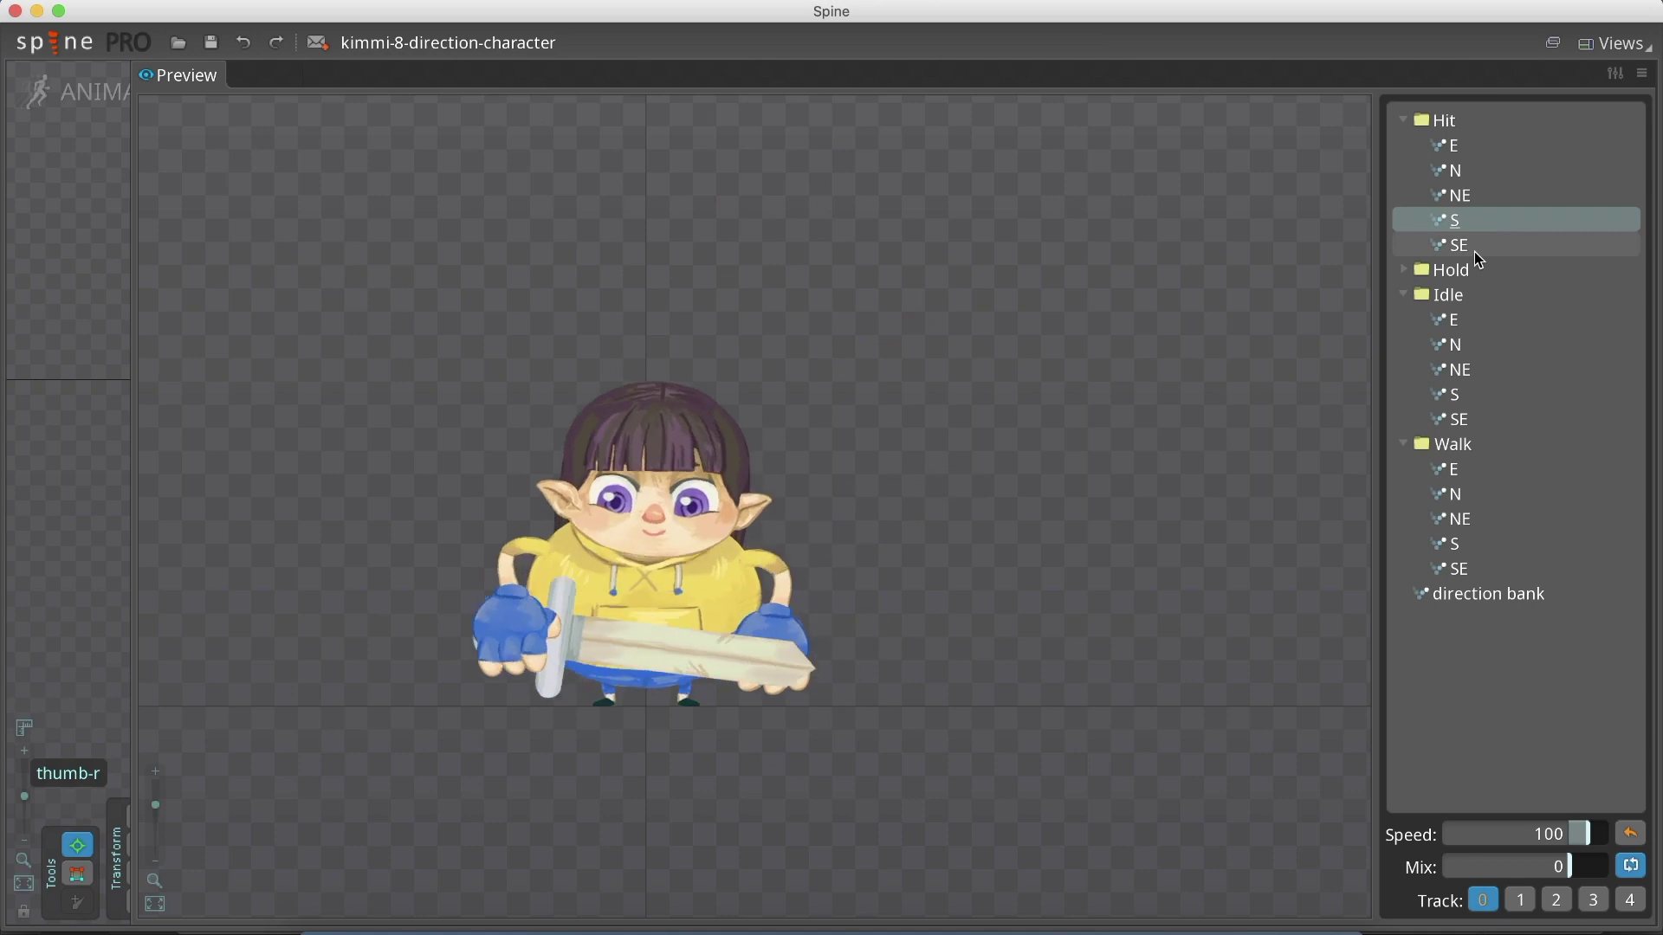
# Step: Play the Hit > SE sword attack in the Preview's animation list
pyautogui.click(1474, 251)
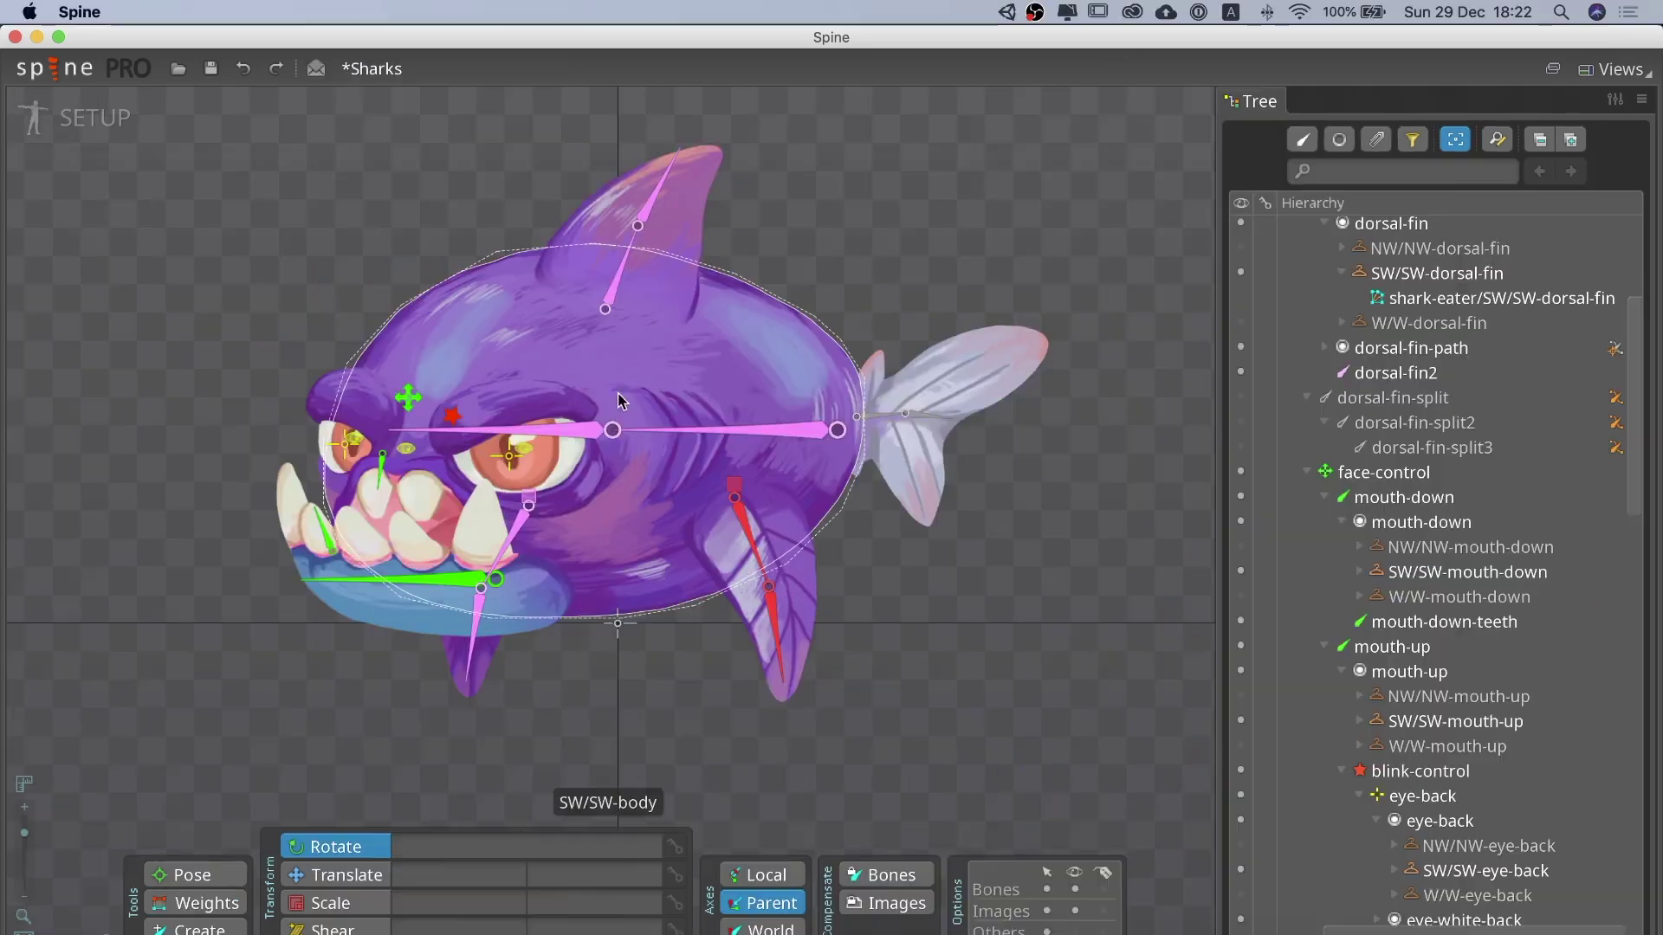
# Step: Select the shark's SW dorsal fin mesh, then its SW tail mesh, in the viewport
pyautogui.click(682, 232)
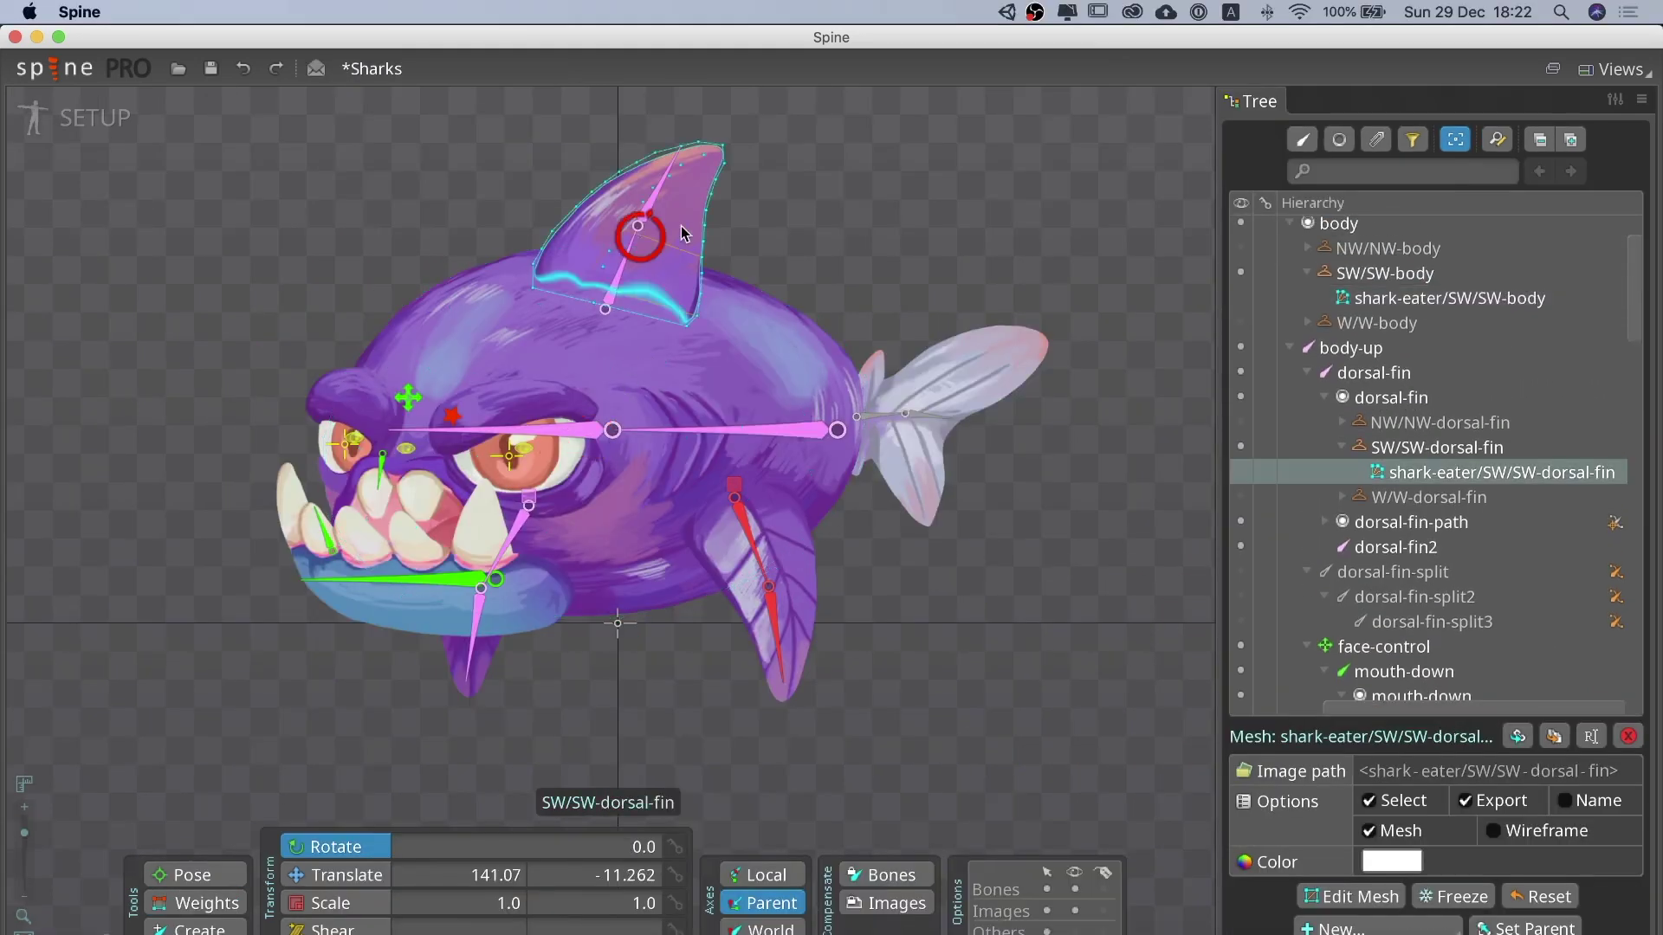
pyautogui.click(968, 384)
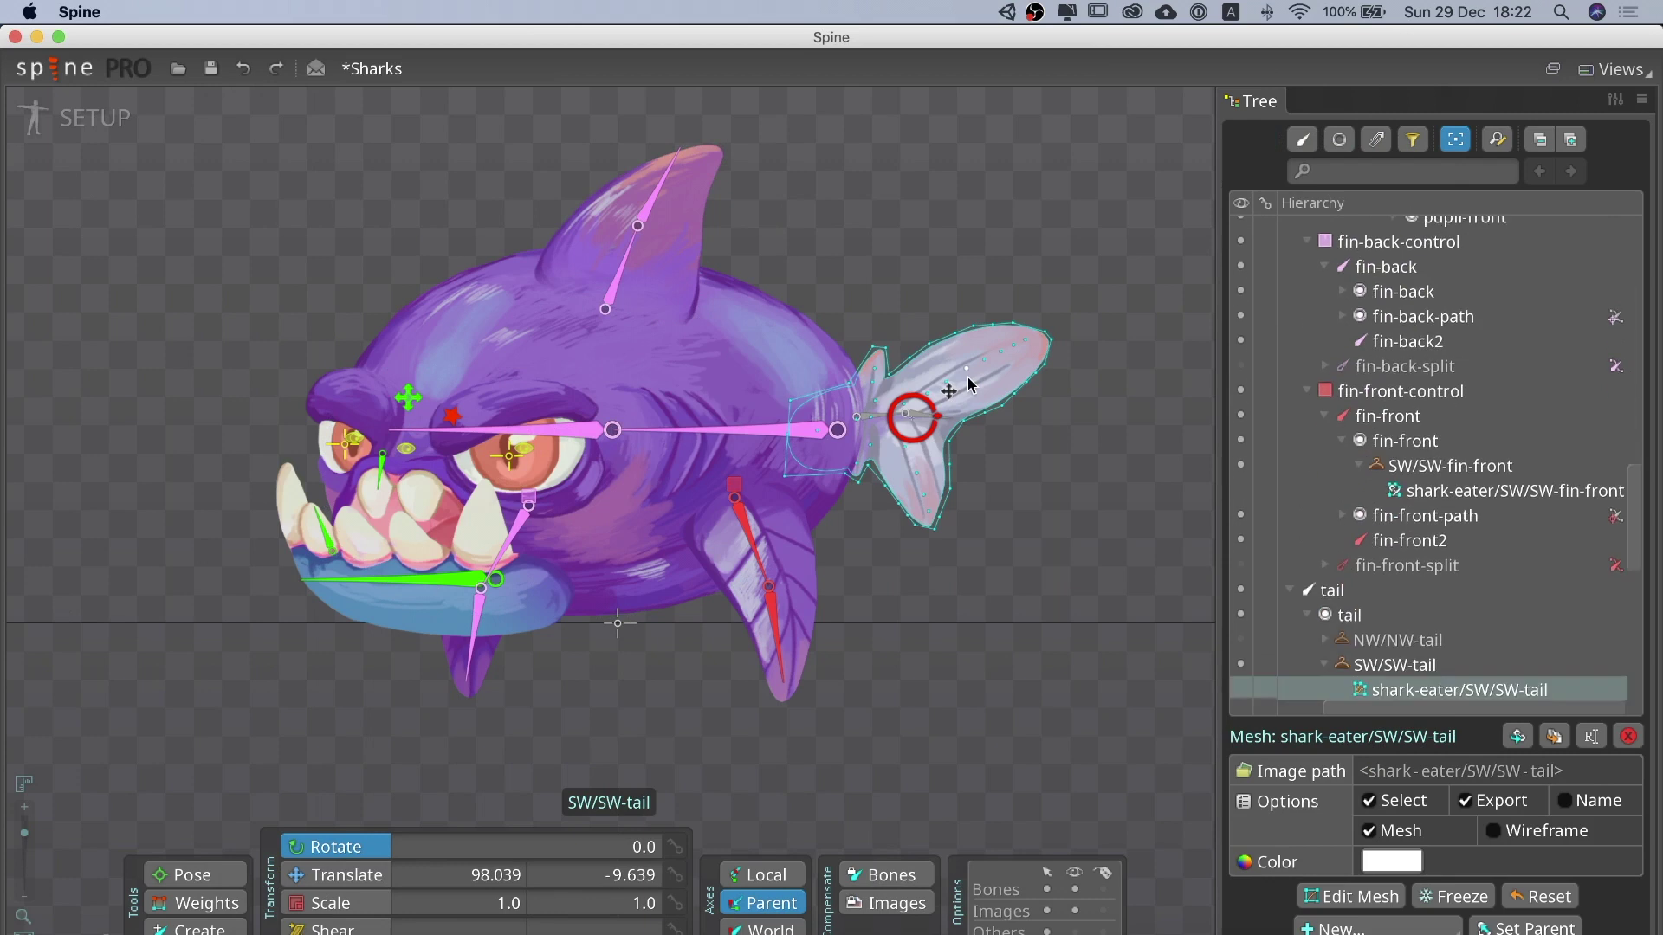